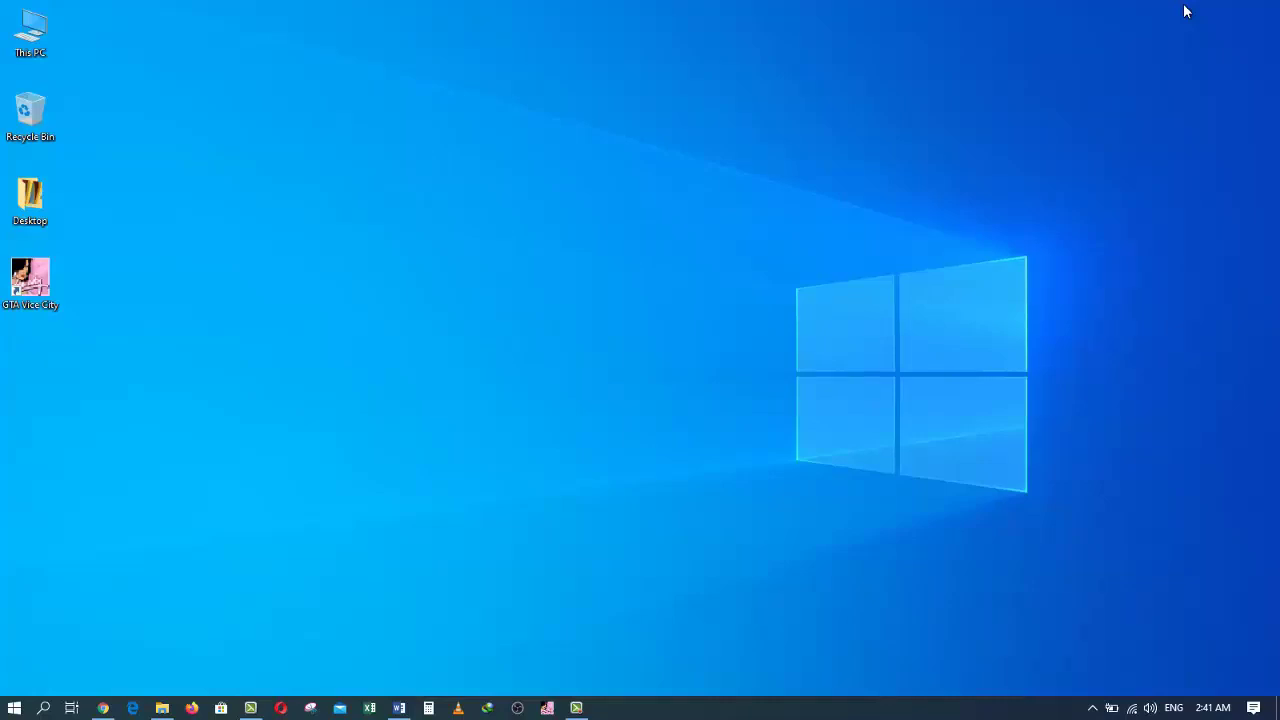
Lower the system volume to 48 with the volume-down media key.
{"action": "key", "text": "XF86AudioLowerVolume"}
{"action": "key", "text": "XF86AudioLowerVolume"}
{"action": "key", "text": "XF86AudioLowerVolume"}
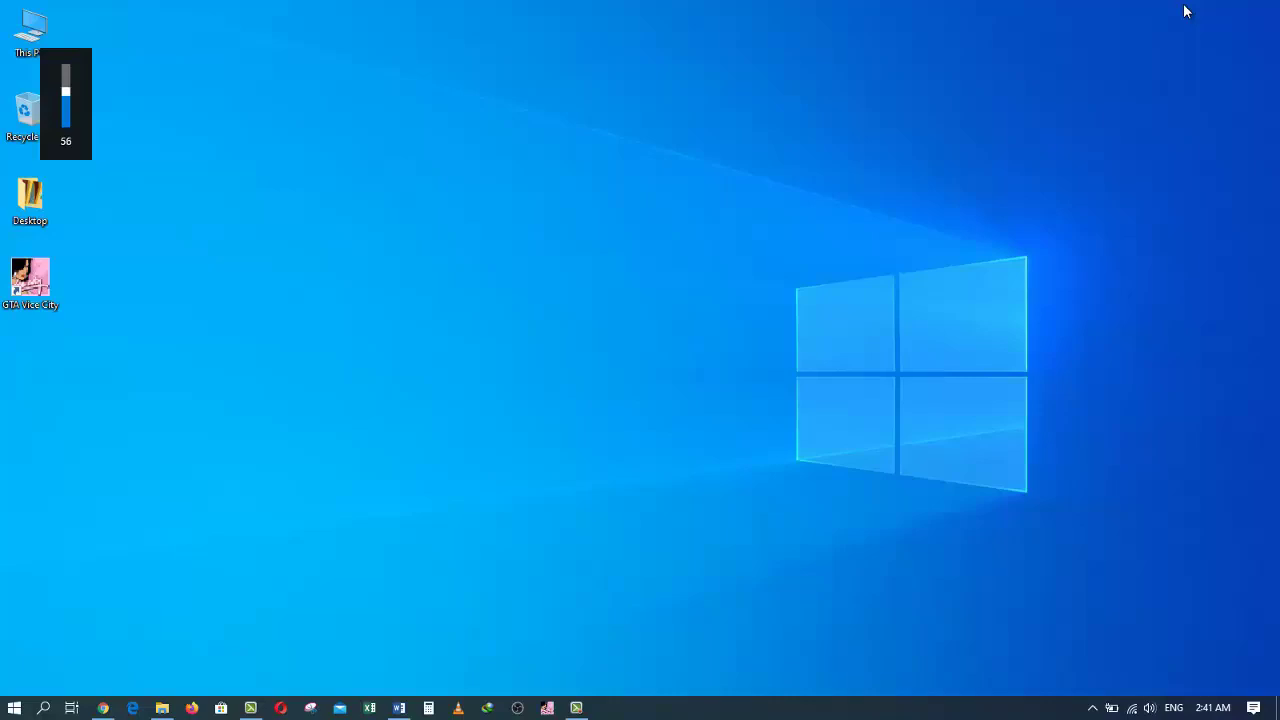
{"action": "key", "text": "XF86AudioLowerVolume"}
{"action": "key", "text": "XF86AudioLowerVolume"}
{"action": "key", "text": "XF86AudioLowerVolume"}
{"action": "key", "text": "XF86AudioLowerVolume"}
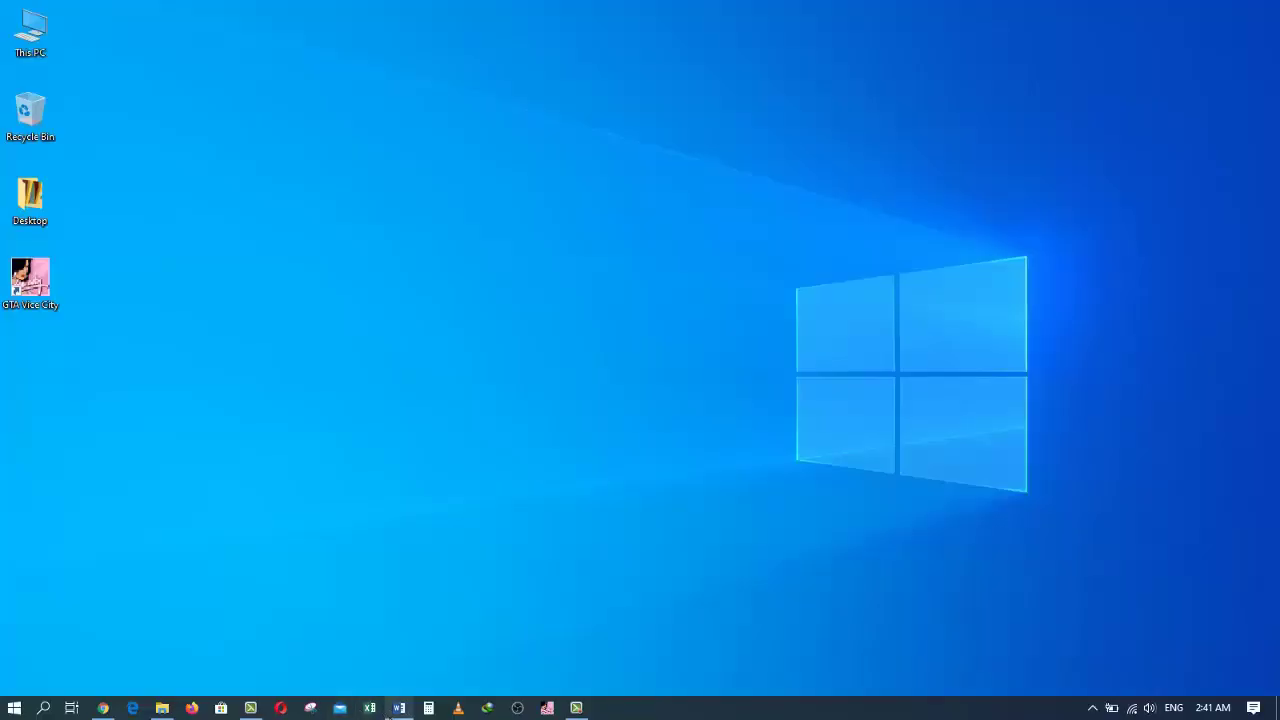
Close Word after saving Script part 8.docx, then close File Explorer from the taskbar.
{"action": "right_click", "coordinate": [399, 708]}
{"action": "left_click", "coordinate": [378, 675]}
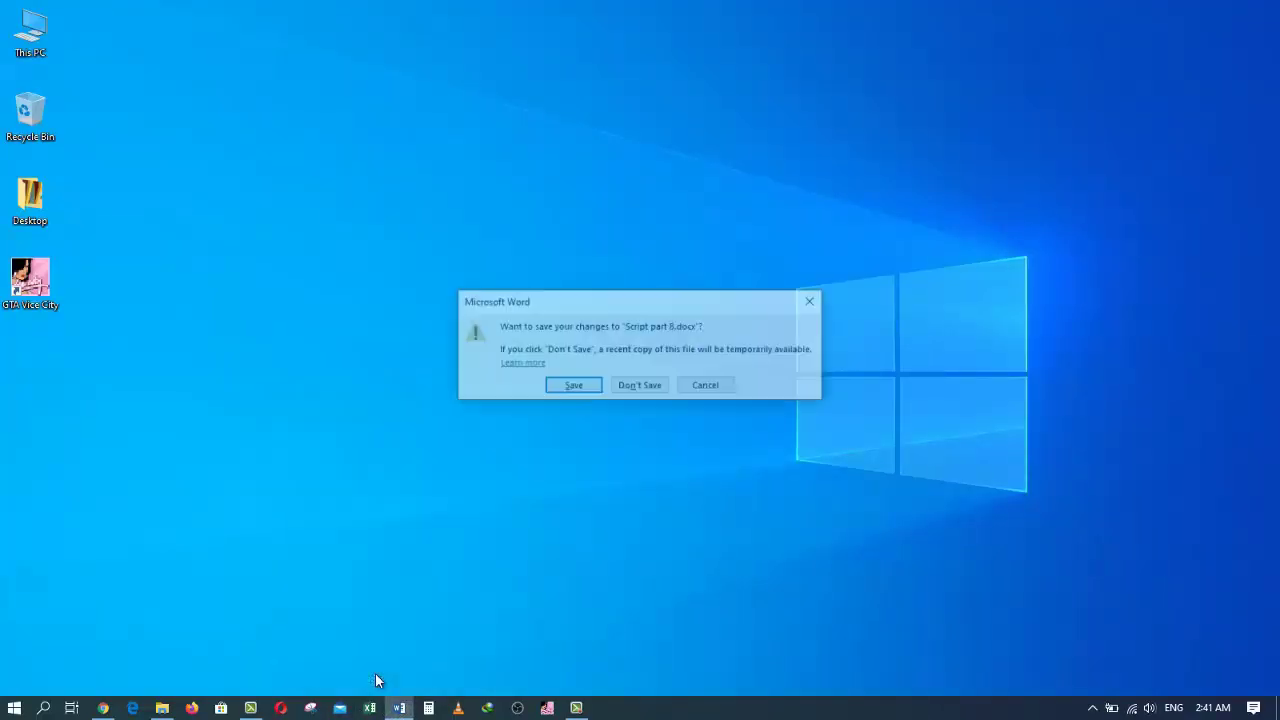
{"action": "left_click", "coordinate": [570, 387]}
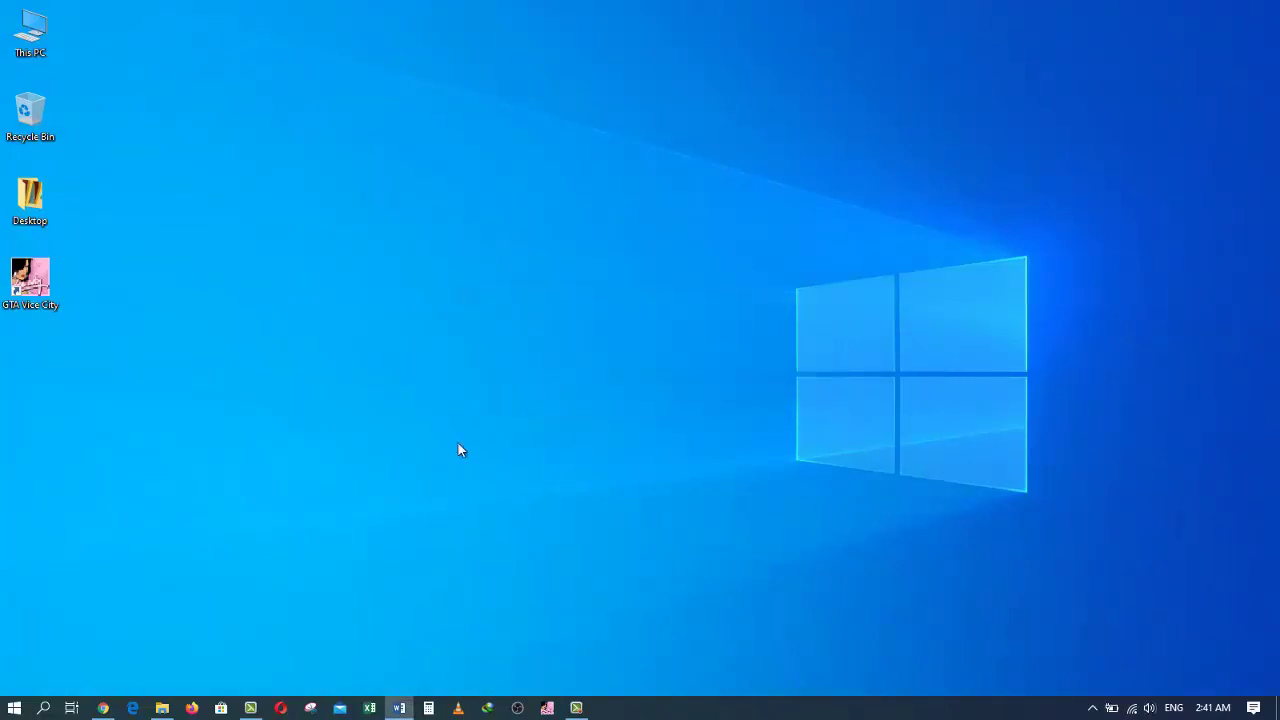
{"action": "right_click", "coordinate": [163, 708]}
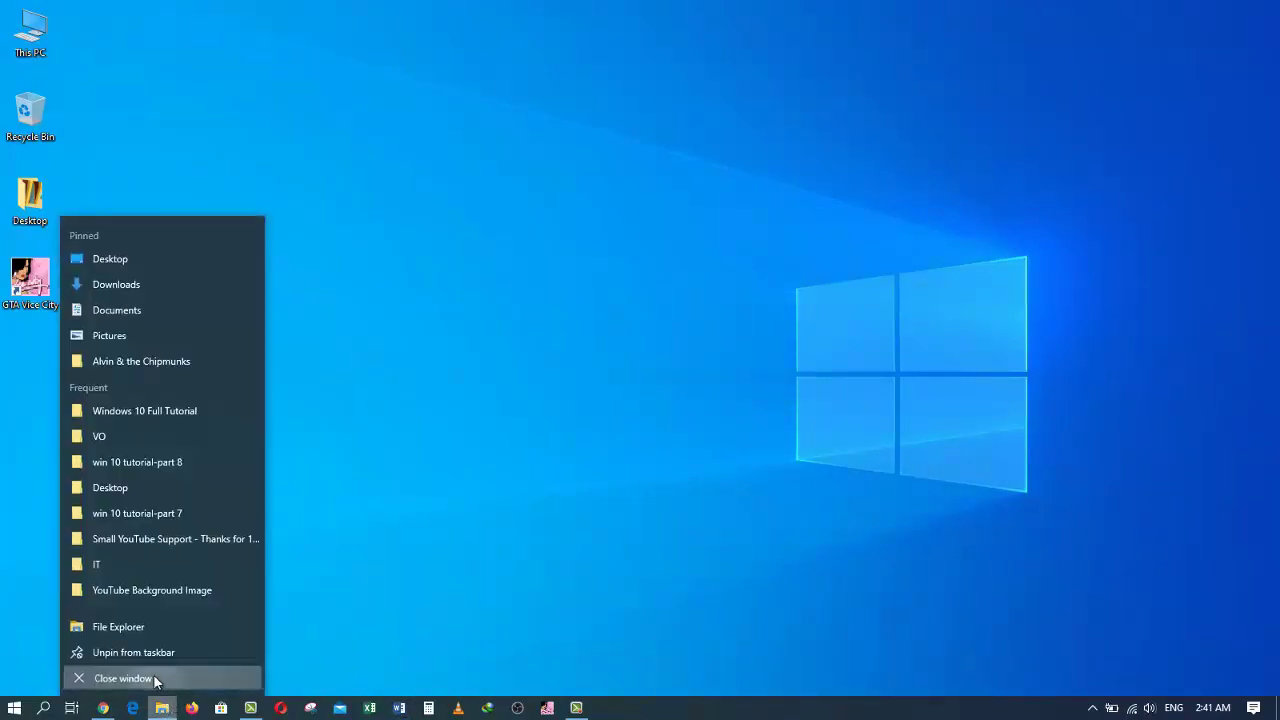
{"action": "left_click", "coordinate": [397, 562]}
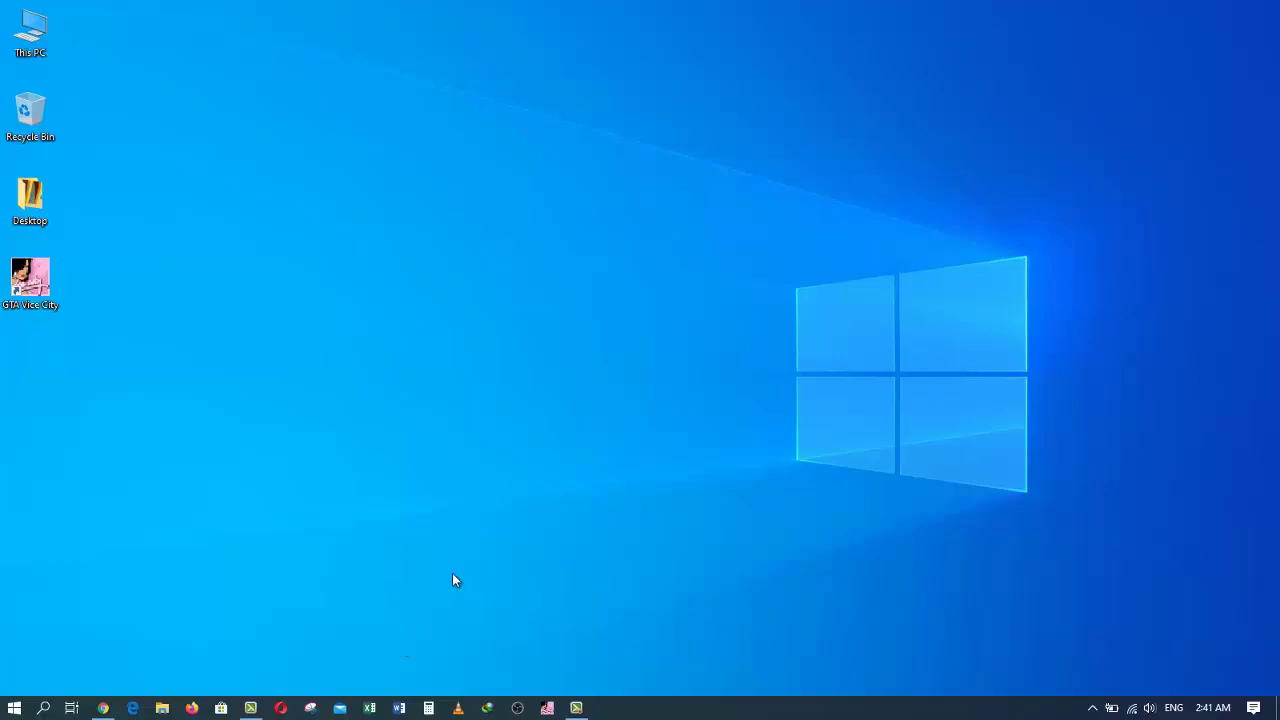
Launch Word and Excel, restore Excel to a floating window and move it down-right.
{"action": "left_click", "coordinate": [399, 708]}
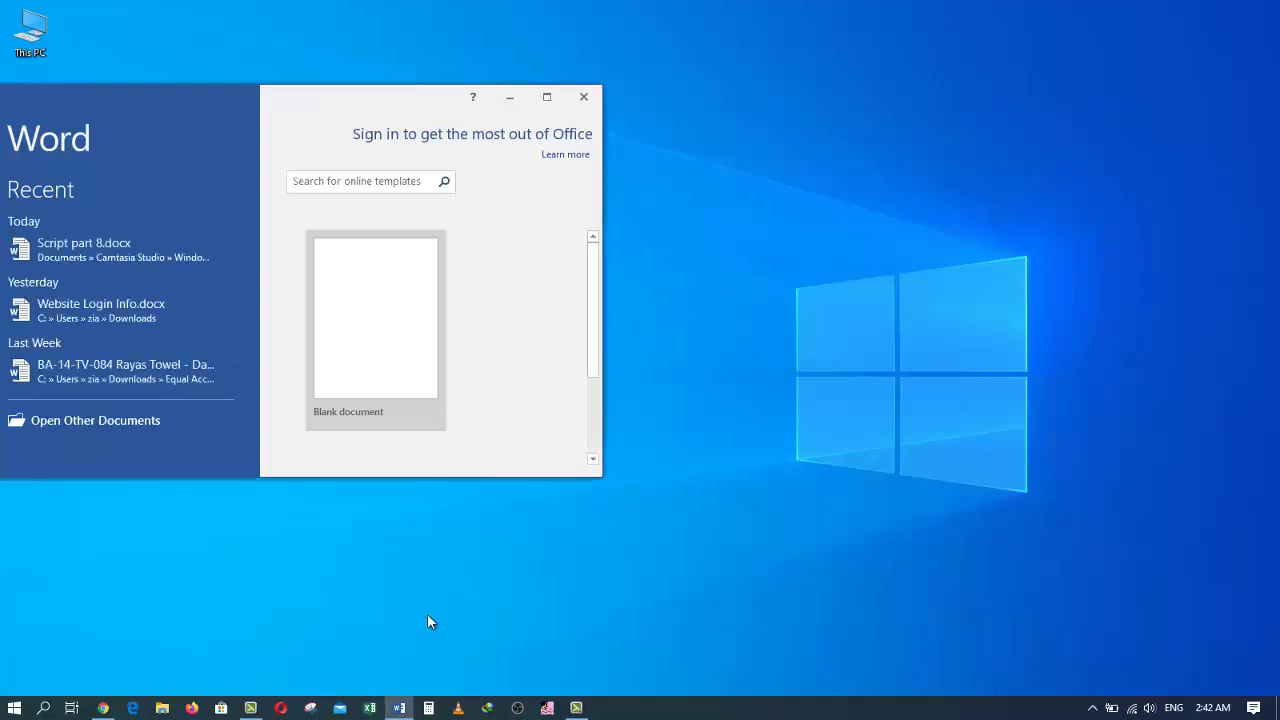
{"action": "left_click", "coordinate": [369, 708]}
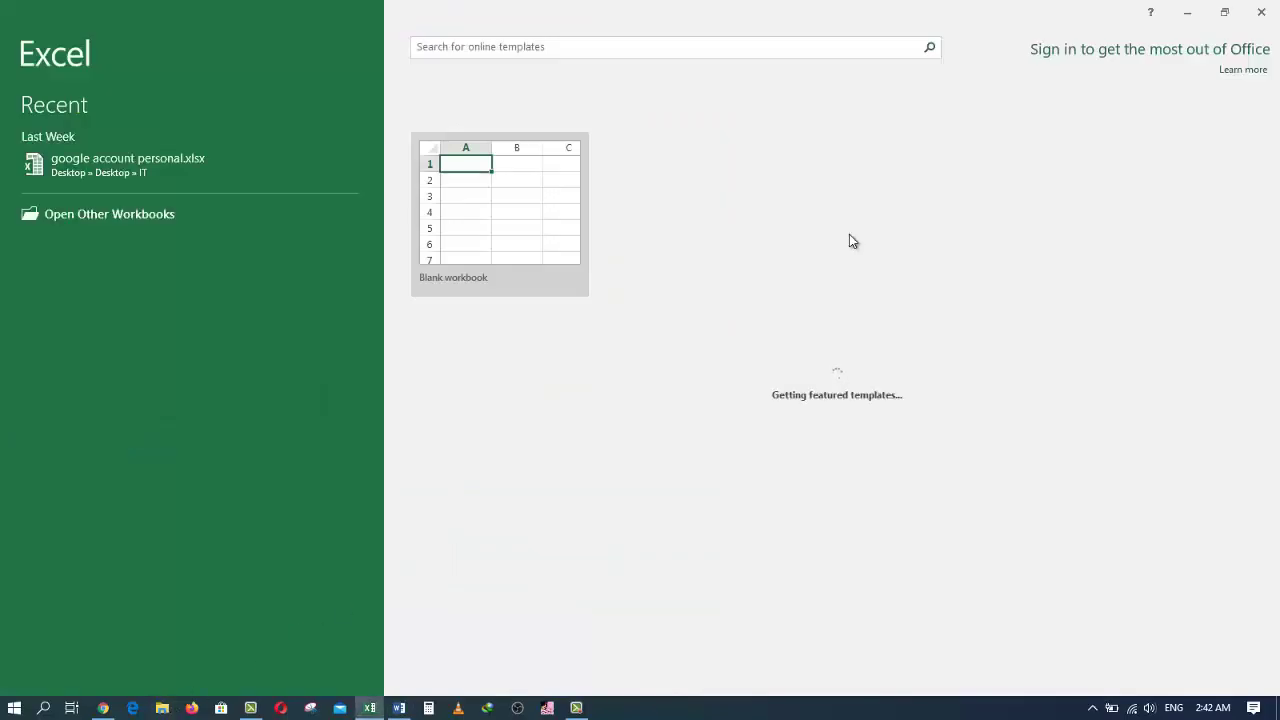
{"action": "left_click", "coordinate": [1224, 12]}
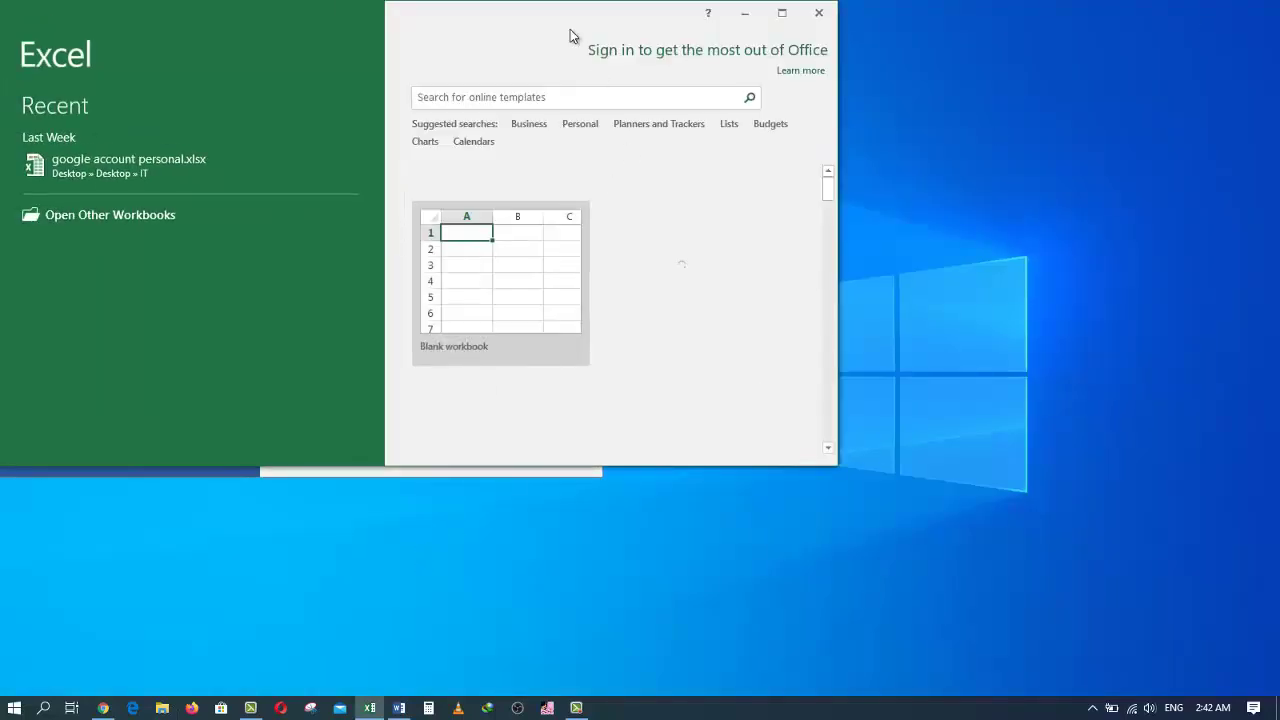
{"action": "left_click_drag", "start_coordinate": [568, 29], "coordinate": [854, 195]}
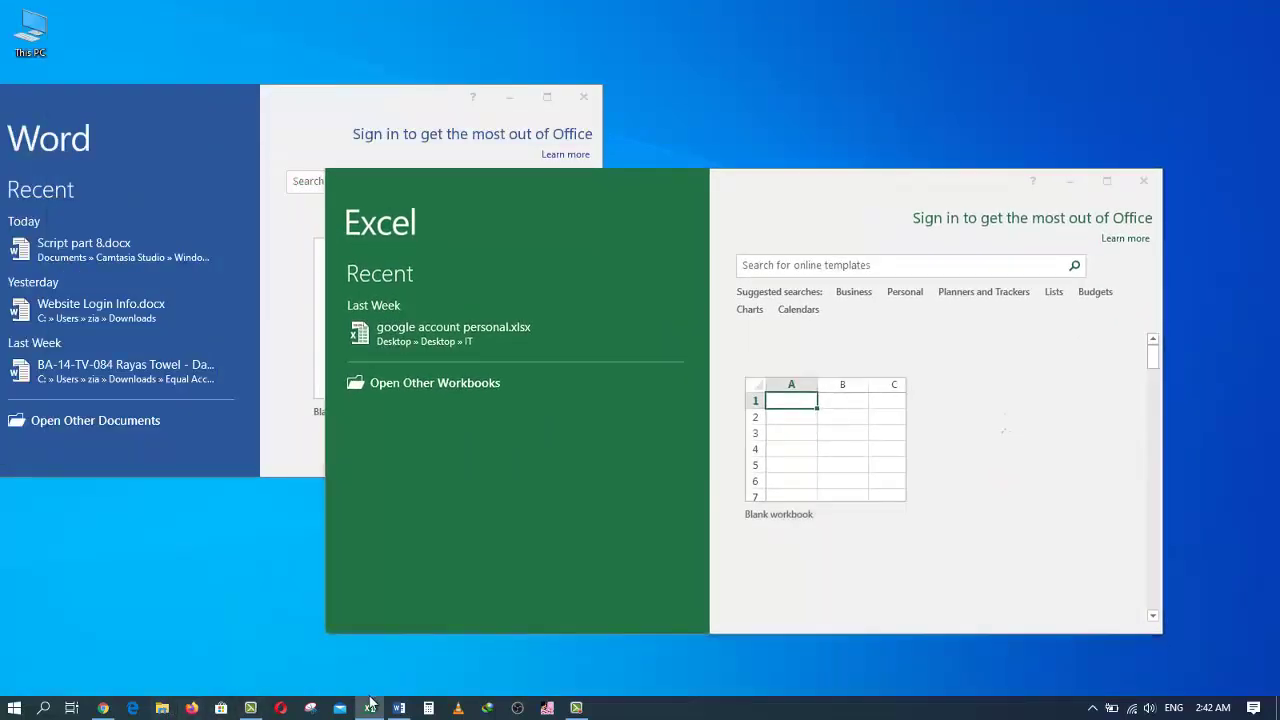
Open File Explorer and Calculator, shifting windows so Calculator ends up in front.
{"action": "key", "text": "super+e"}
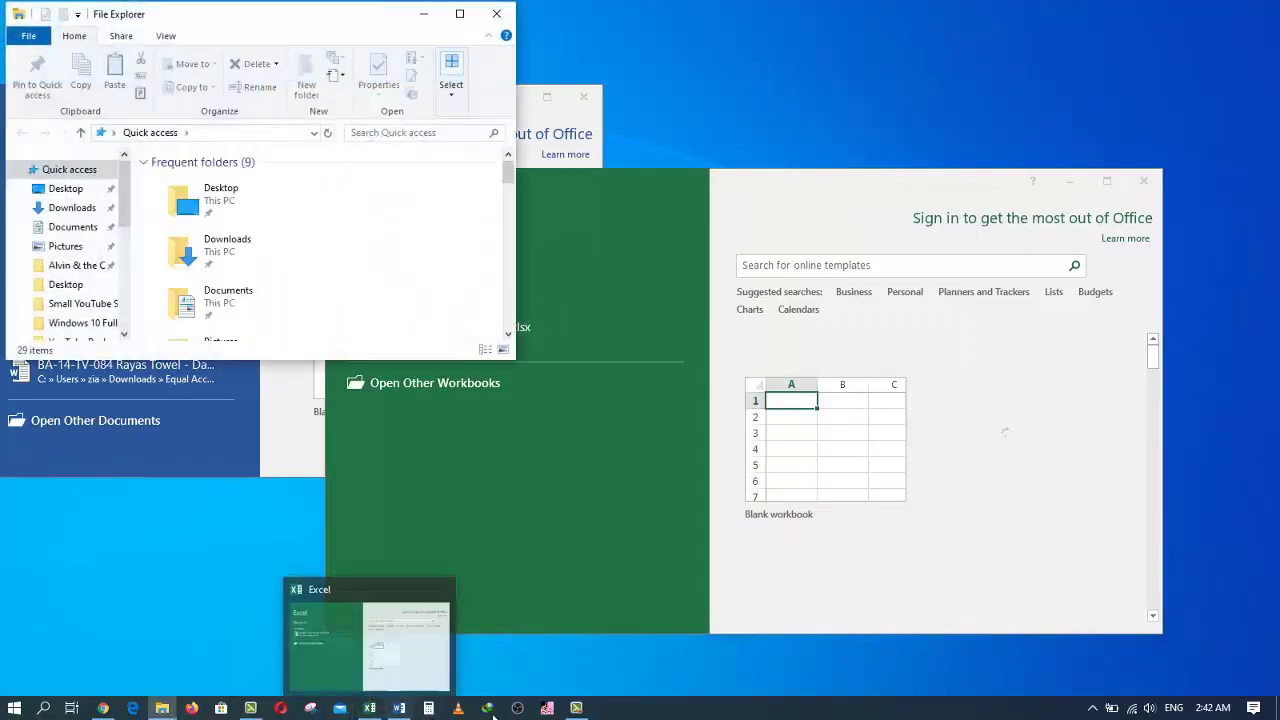
{"action": "left_click", "coordinate": [428, 708]}
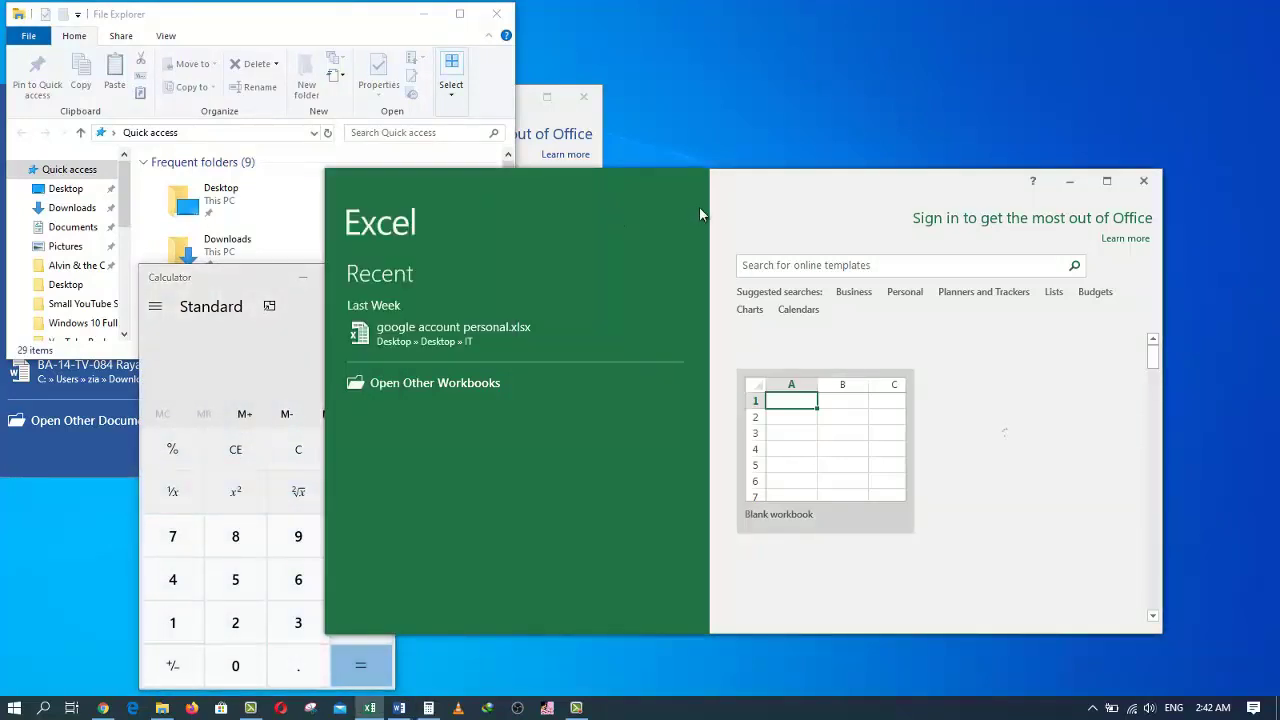
{"action": "left_click_drag", "start_coordinate": [803, 191], "coordinate": [949, 193]}
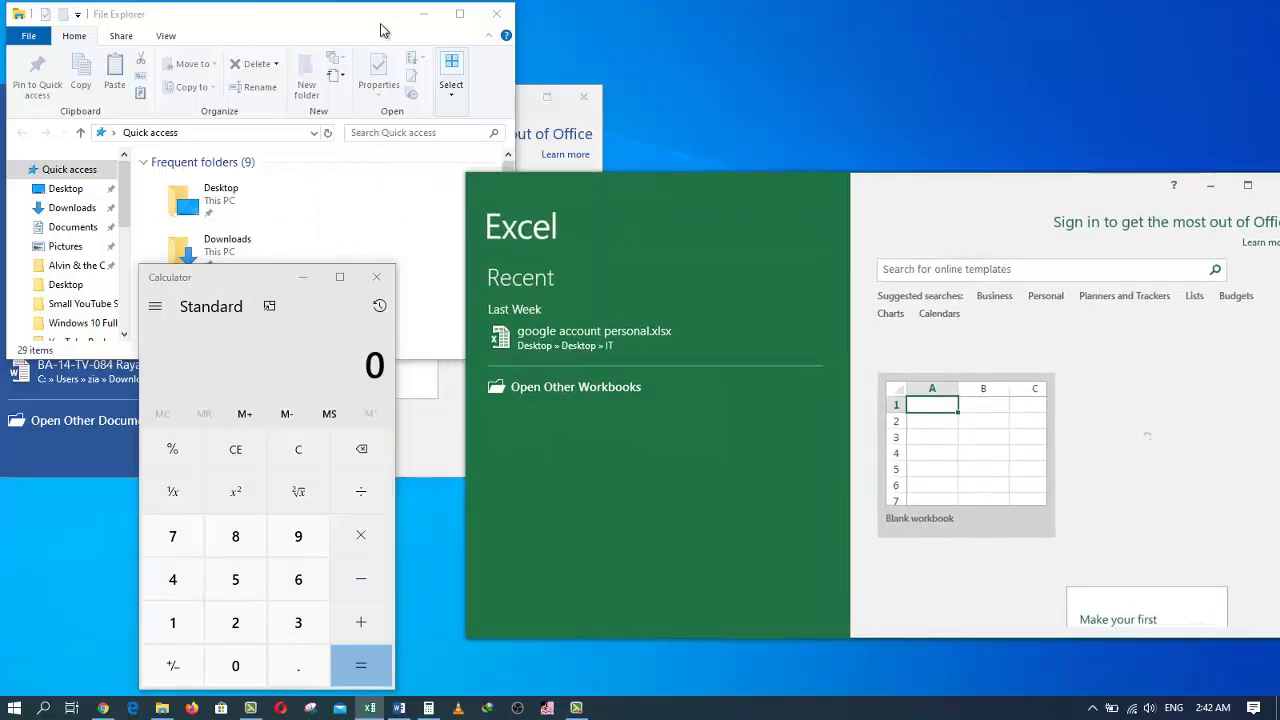
{"action": "left_click_drag", "start_coordinate": [380, 30], "coordinate": [338, 38]}
{"action": "left_click", "coordinate": [207, 400]}
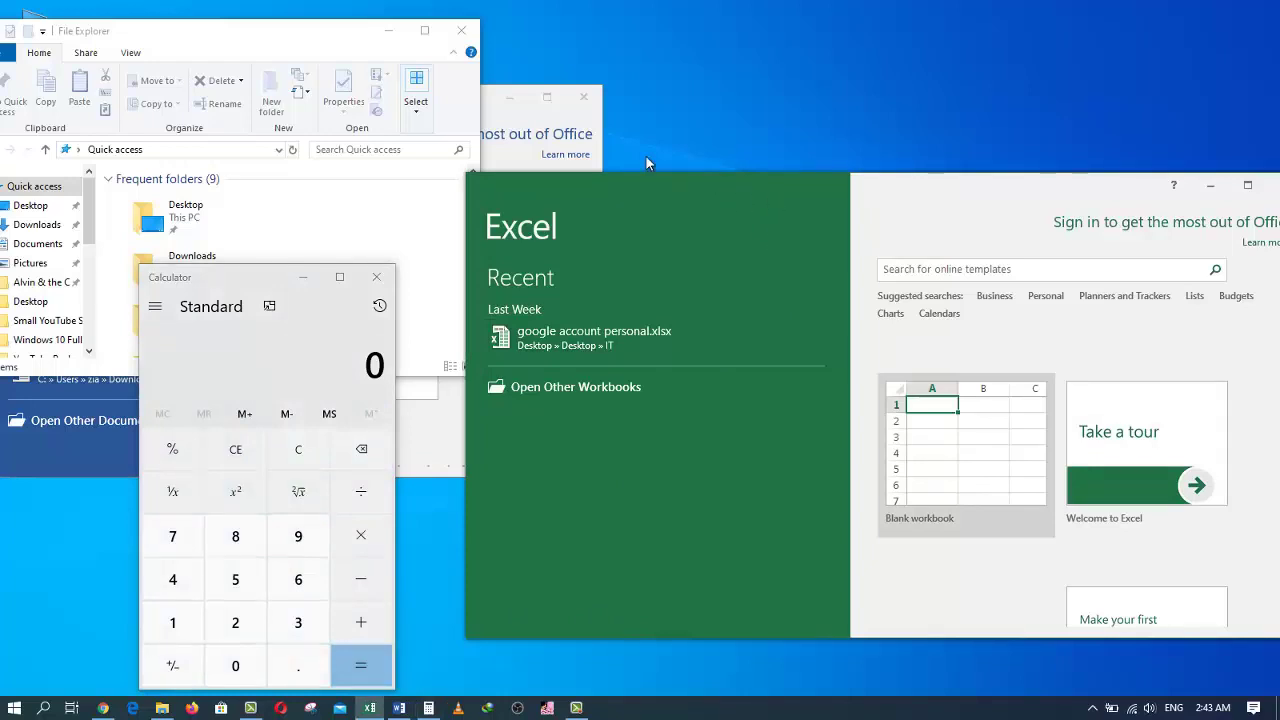
Resize Word and Excel to full screen height, with Excel narrowed beside Word.
{"action": "left_click_drag", "start_coordinate": [745, 180], "coordinate": [758, 37]}
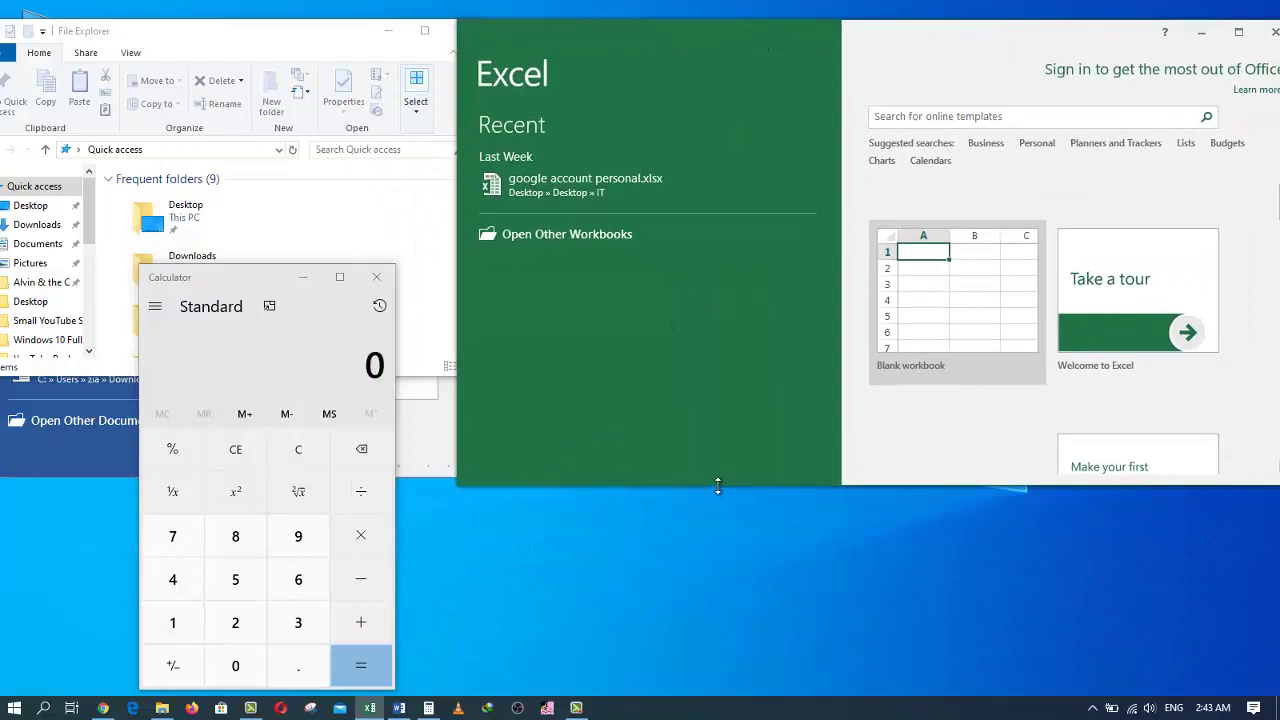
{"action": "left_click_drag", "start_coordinate": [718, 485], "coordinate": [763, 691]}
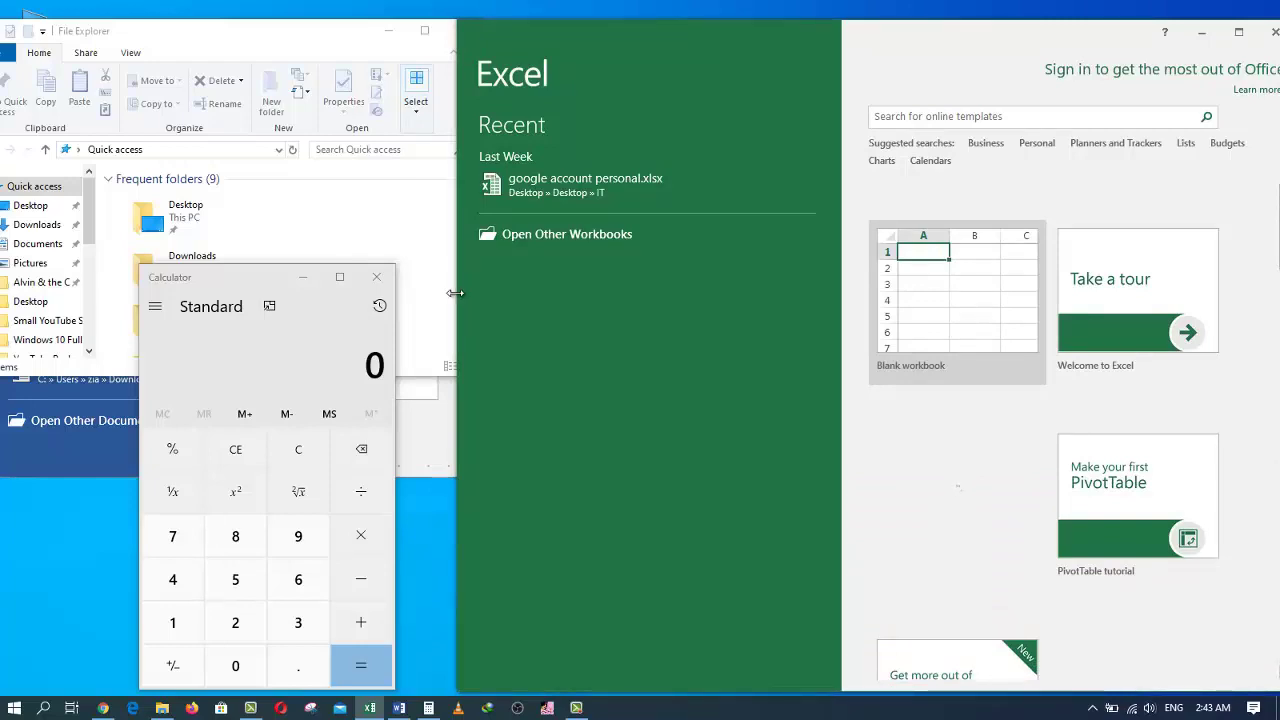
{"action": "left_click_drag", "start_coordinate": [455, 293], "coordinate": [568, 301]}
{"action": "left_click", "coordinate": [531, 292]}
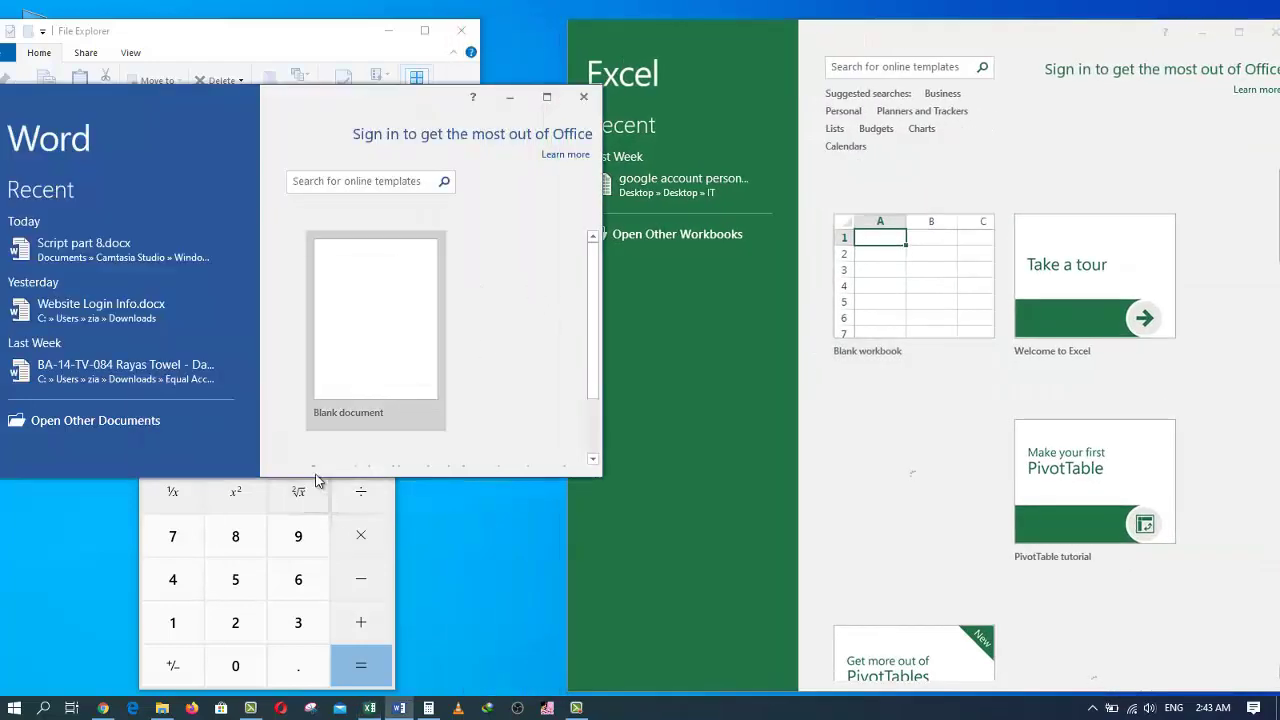
{"action": "left_click_drag", "start_coordinate": [312, 477], "coordinate": [252, 693]}
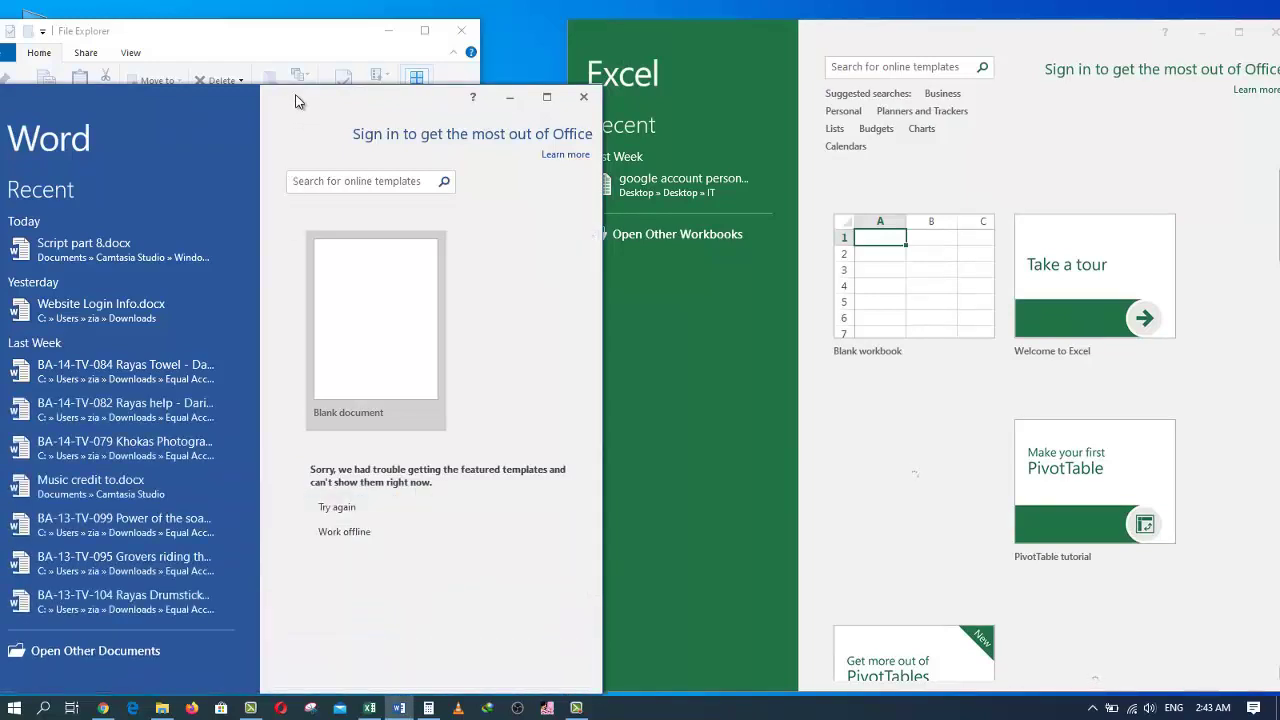
{"action": "left_click_drag", "start_coordinate": [295, 86], "coordinate": [290, 8]}
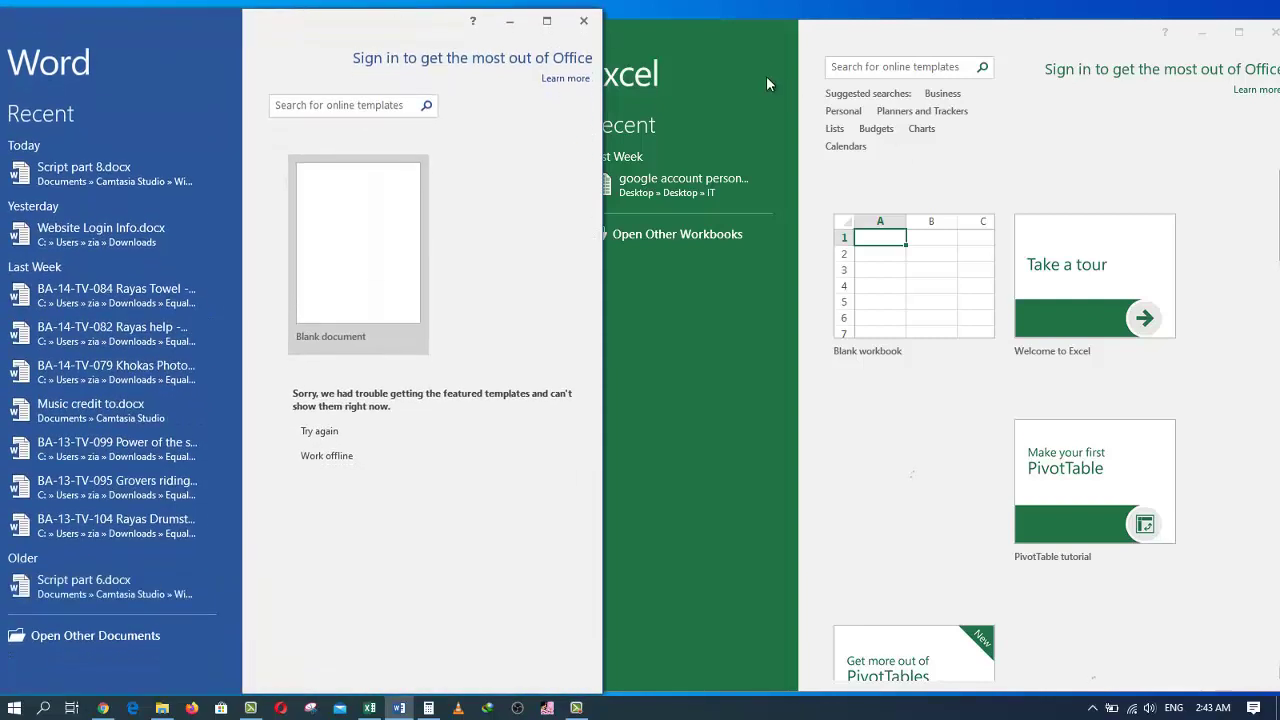
{"action": "left_click_drag", "start_coordinate": [775, 20], "coordinate": [776, 10]}
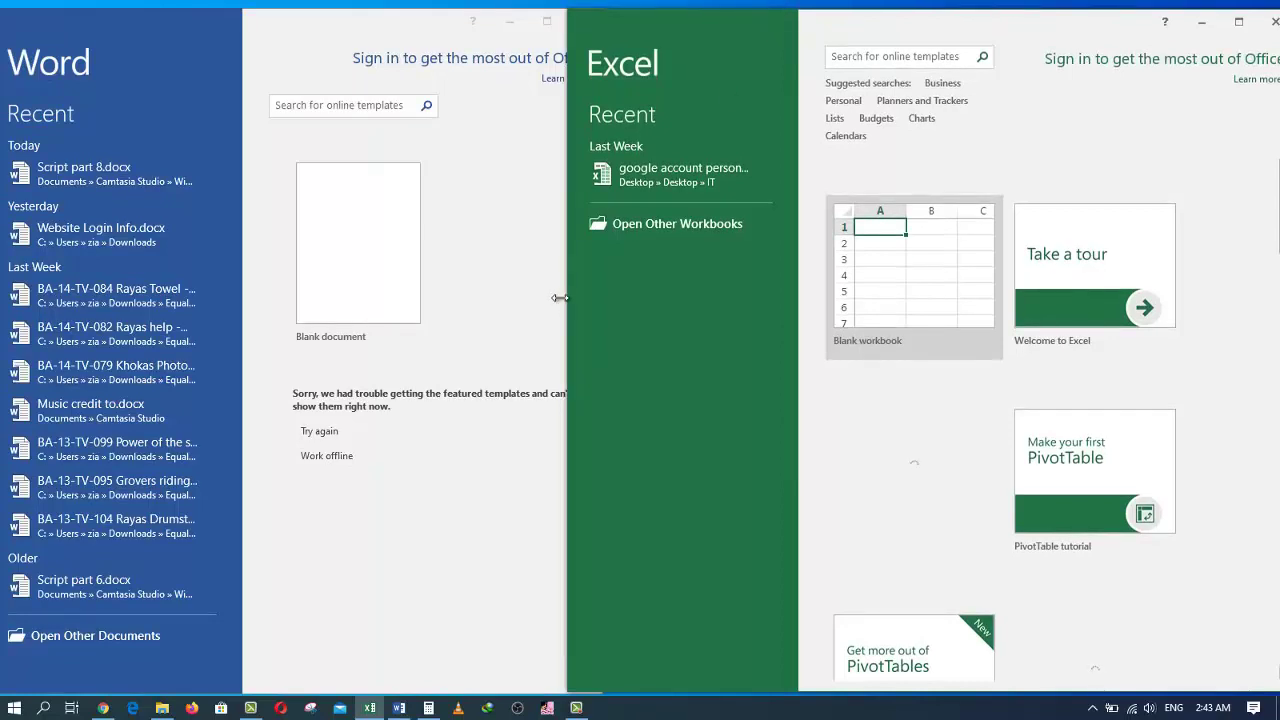
{"action": "left_click_drag", "start_coordinate": [564, 298], "coordinate": [603, 299]}
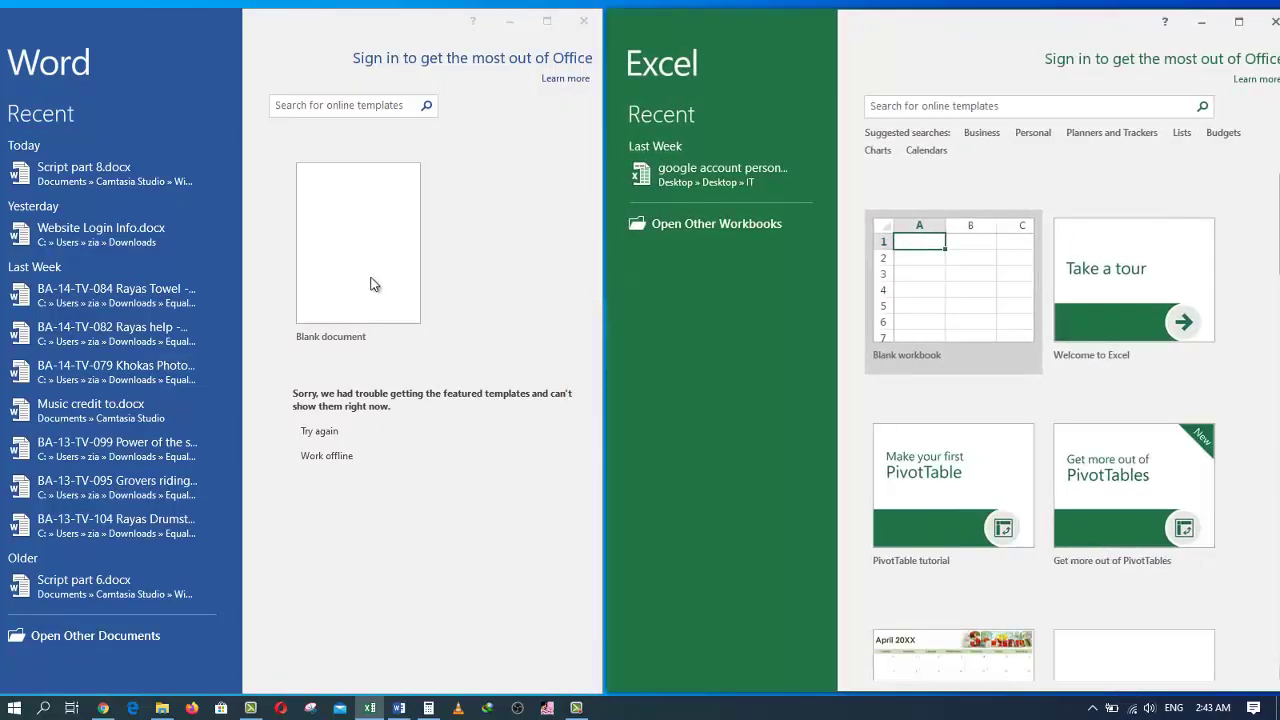
Create a blank Word document and a blank Excel workbook.
{"action": "left_click", "coordinate": [489, 277]}
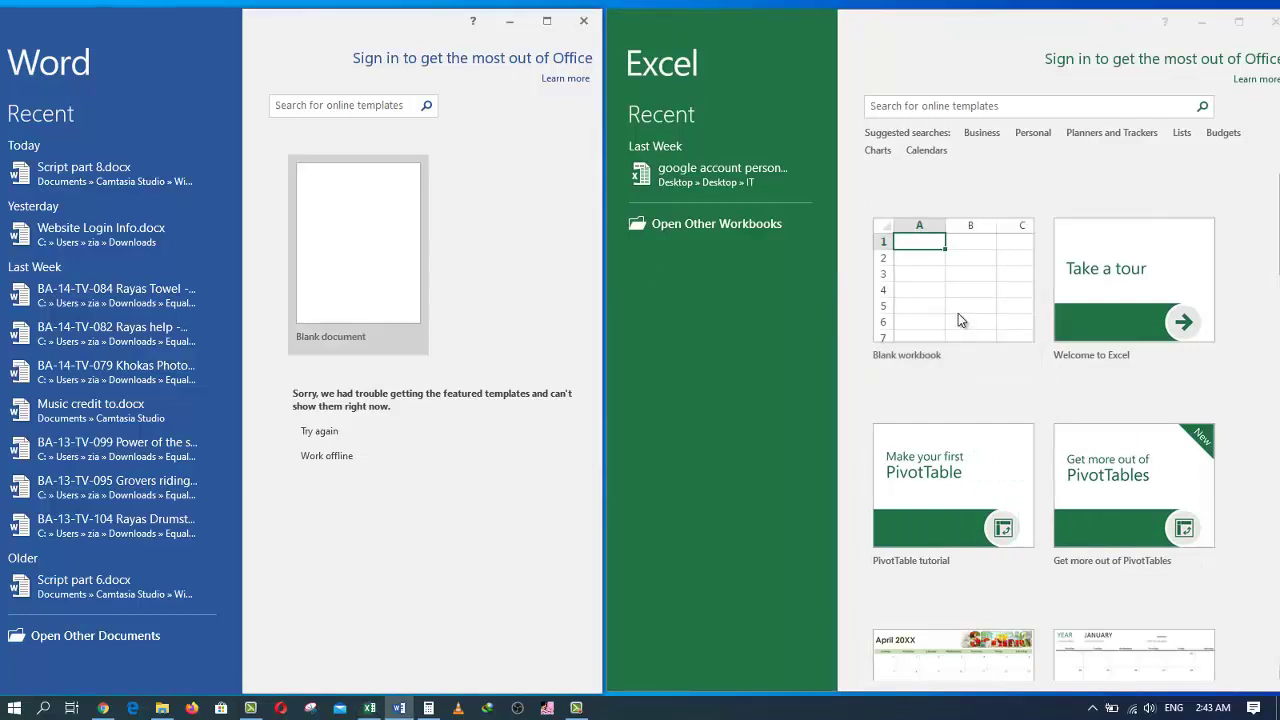
{"action": "left_click", "coordinate": [336, 258]}
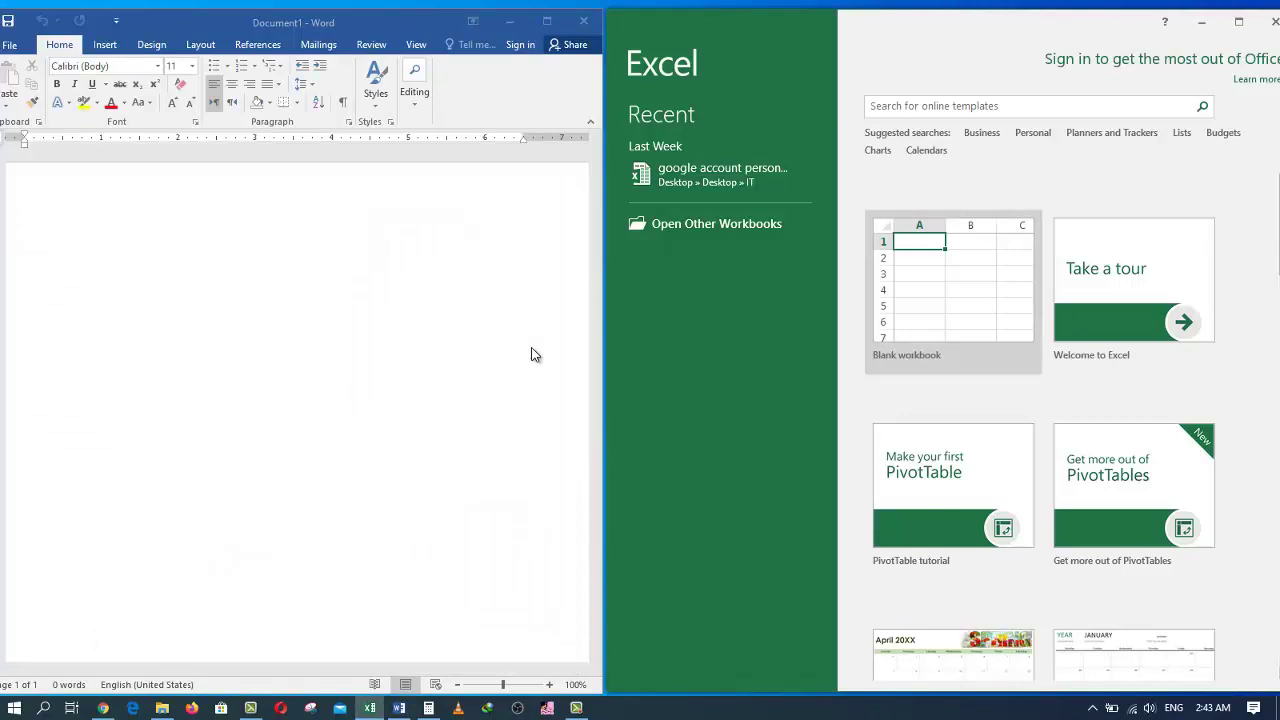
{"action": "left_click", "coordinate": [945, 268]}
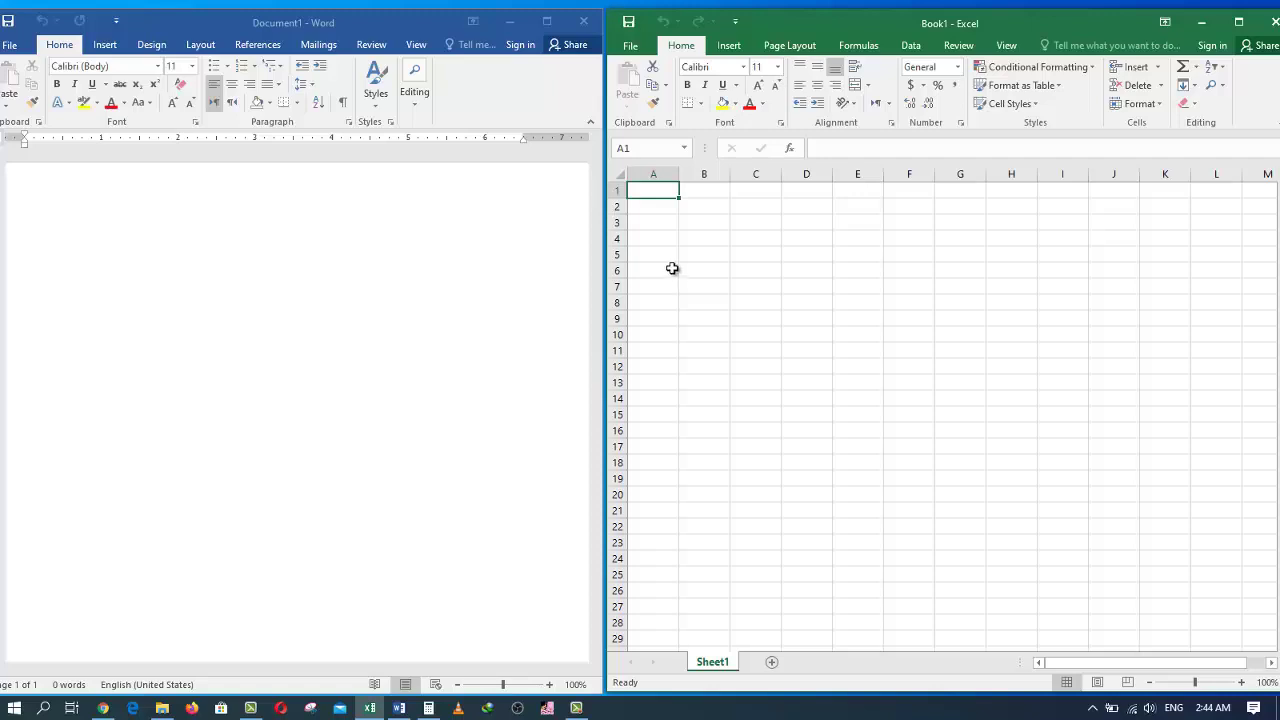
Maximize and restore Excel, then pull Excel and Word out of their snapped halves.
{"action": "left_click", "coordinate": [1236, 26]}
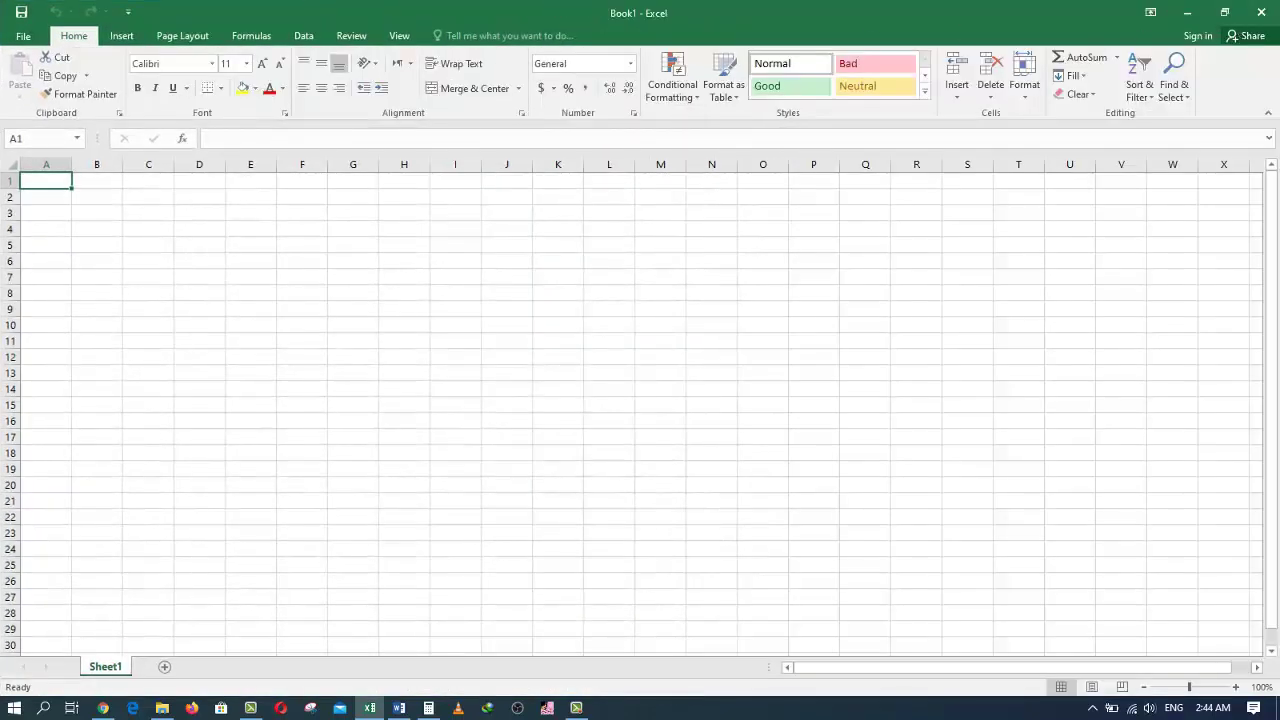
{"action": "left_click", "coordinate": [1224, 12]}
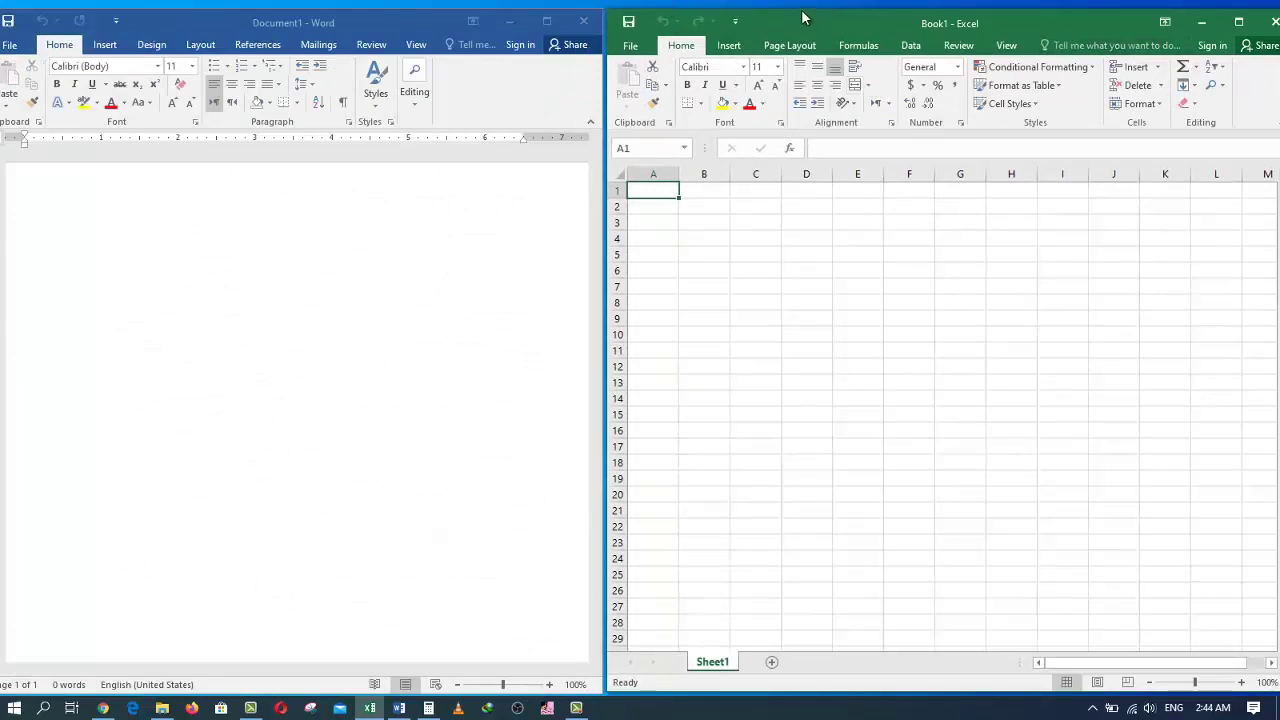
{"action": "left_click_drag", "start_coordinate": [805, 20], "coordinate": [812, 122]}
{"action": "left_click_drag", "start_coordinate": [437, 23], "coordinate": [434, 129]}
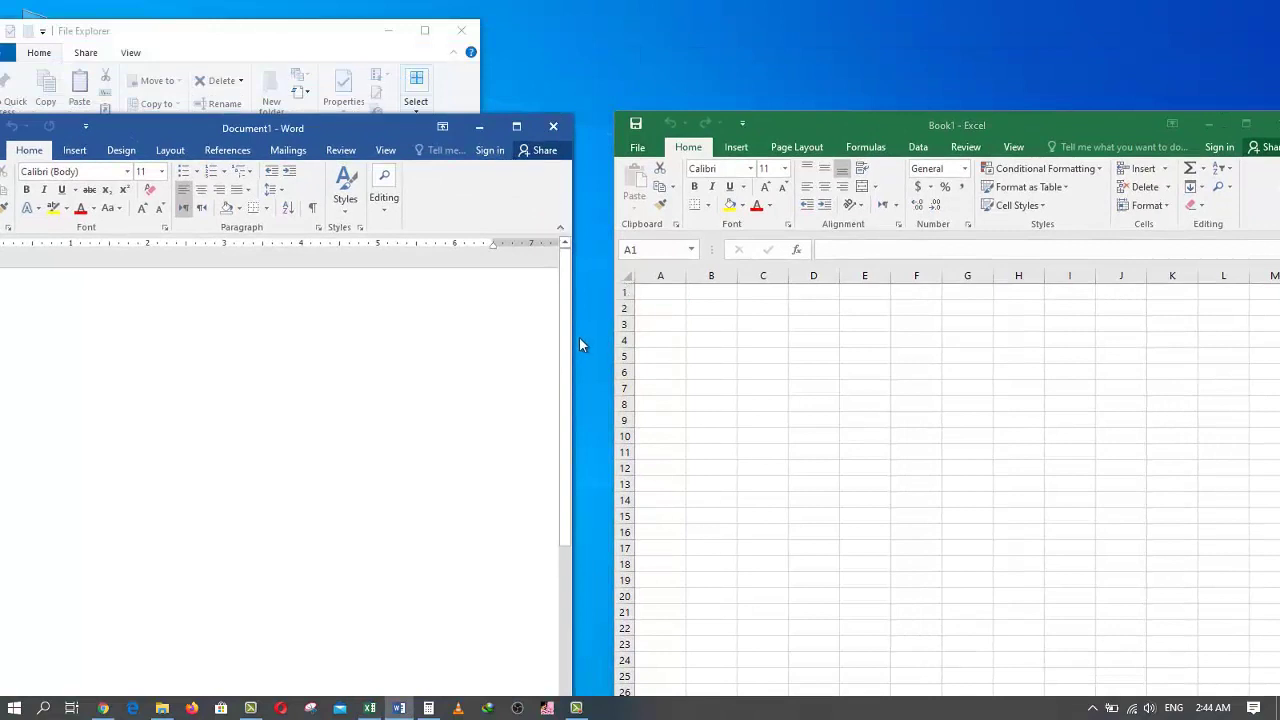
Narrow both windows and move Excel to the middle with Word beside it.
{"action": "left_click_drag", "start_coordinate": [571, 340], "coordinate": [421, 344]}
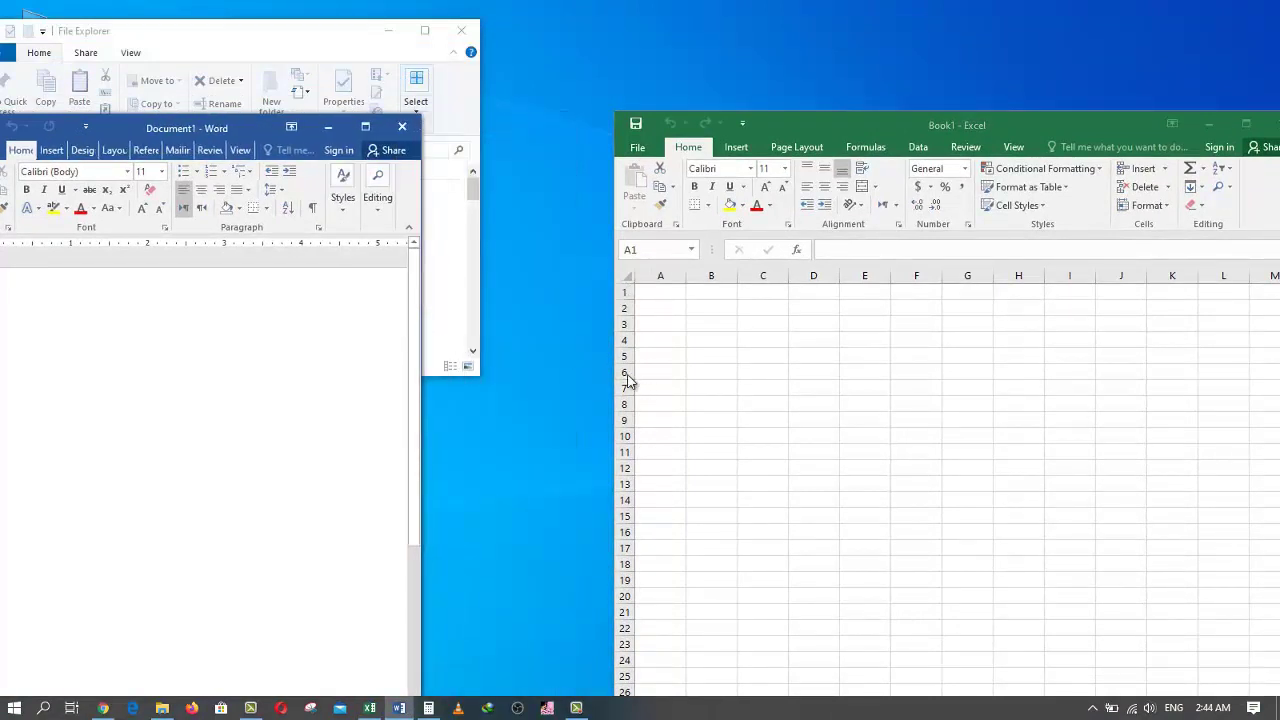
{"action": "left_click_drag", "start_coordinate": [617, 371], "coordinate": [768, 371]}
{"action": "left_click", "coordinate": [637, 51]}
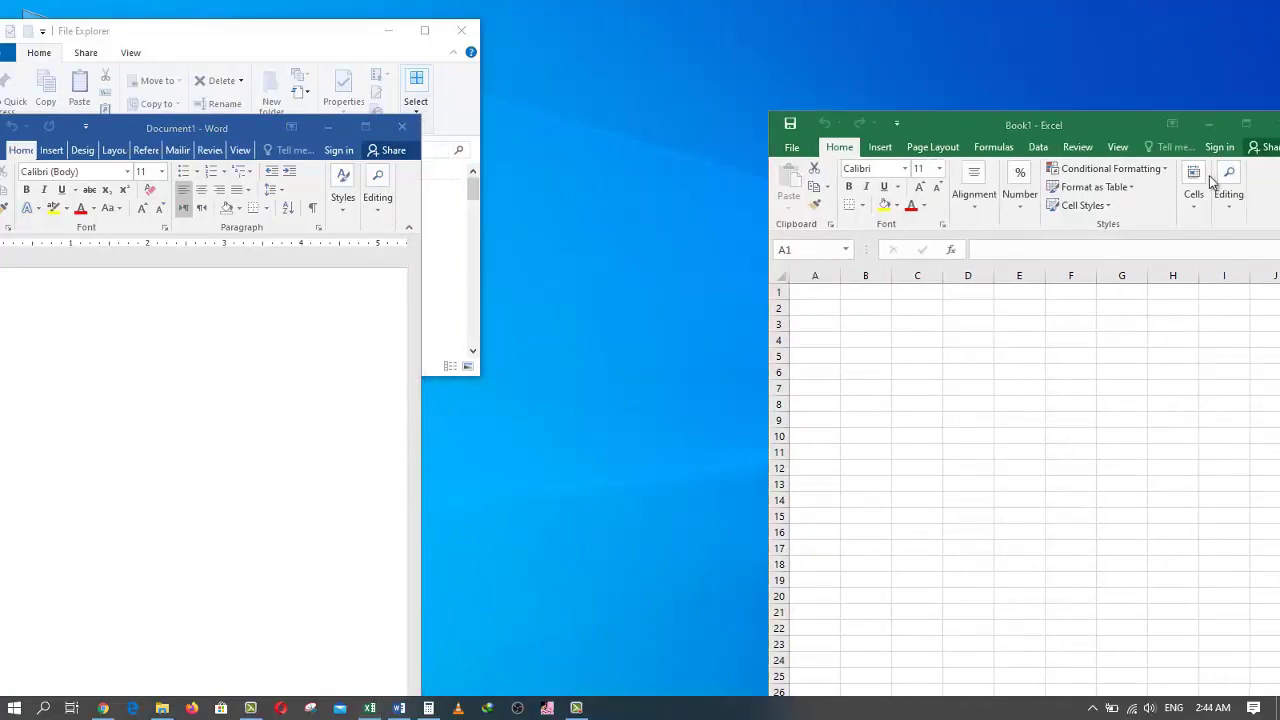
{"action": "left_click_drag", "start_coordinate": [1132, 130], "coordinate": [834, 137]}
{"action": "left_click_drag", "start_coordinate": [236, 122], "coordinate": [425, 175]}
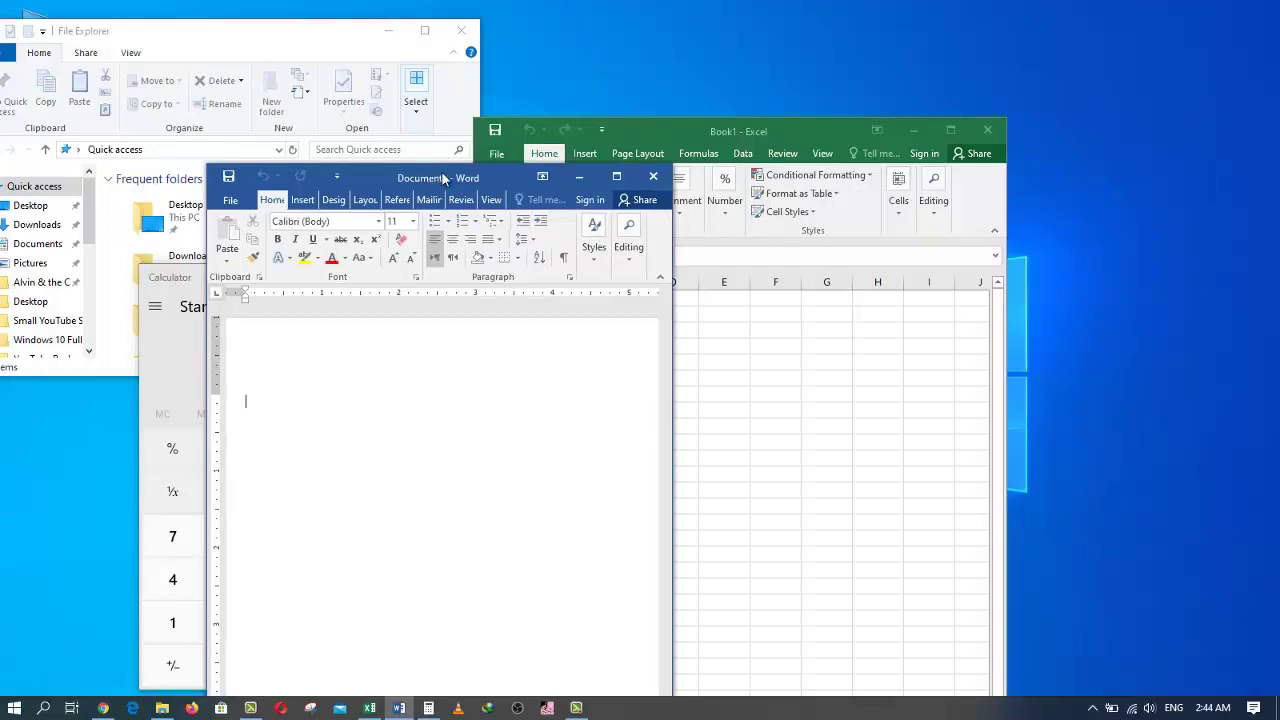
Drag Word to the right screen edge and pick Excel in Snap Assist for the left half.
{"action": "mouse_move", "coordinate": [451, 179]}
{"action": "left_mouse_down"}
{"action": "mouse_move", "coordinate": [441, 147]}
{"action": "mouse_move", "coordinate": [535, 143]}
{"action": "mouse_move", "coordinate": [593, 121]}
{"action": "mouse_move", "coordinate": [10, 166]}
{"action": "mouse_move", "coordinate": [446, 183]}
{"action": "mouse_move", "coordinate": [912, 167]}
{"action": "mouse_move", "coordinate": [1133, 137]}
{"action": "mouse_move", "coordinate": [1140, 145]}
{"action": "mouse_move", "coordinate": [1122, 148]}
{"action": "mouse_move", "coordinate": [1278, 154]}
{"action": "left_mouse_up"}
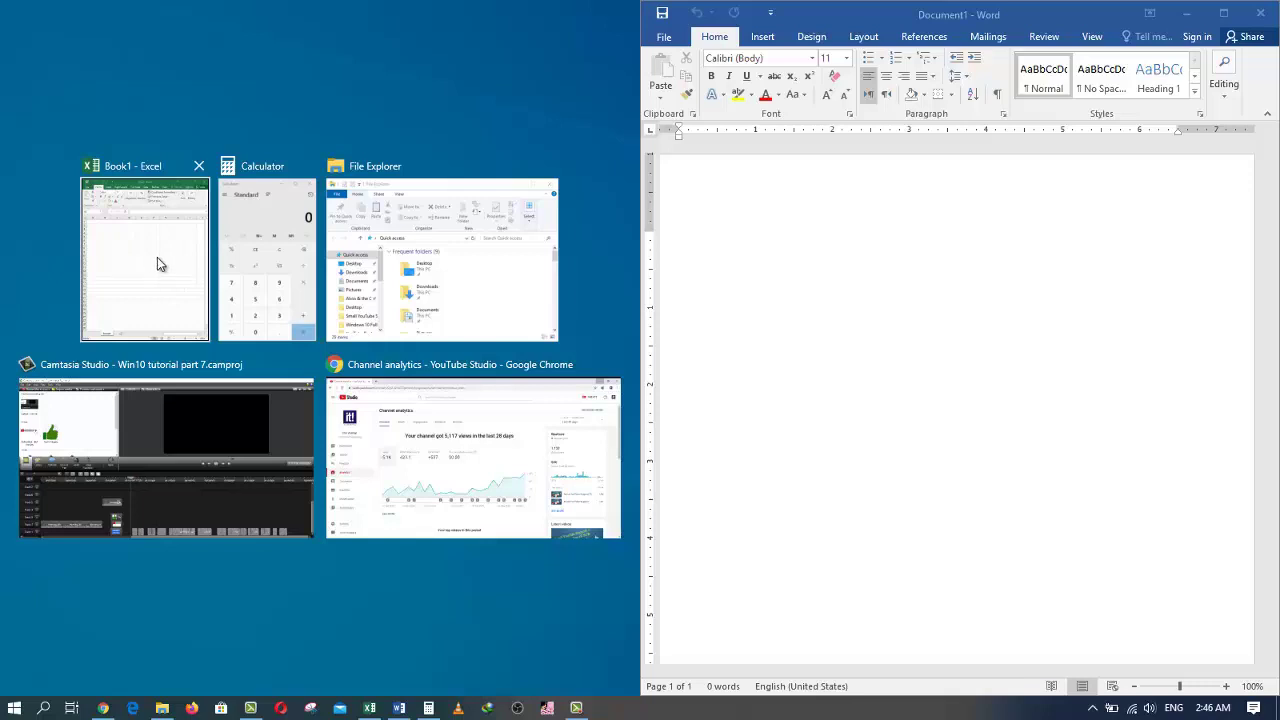
{"action": "left_click", "coordinate": [157, 258]}
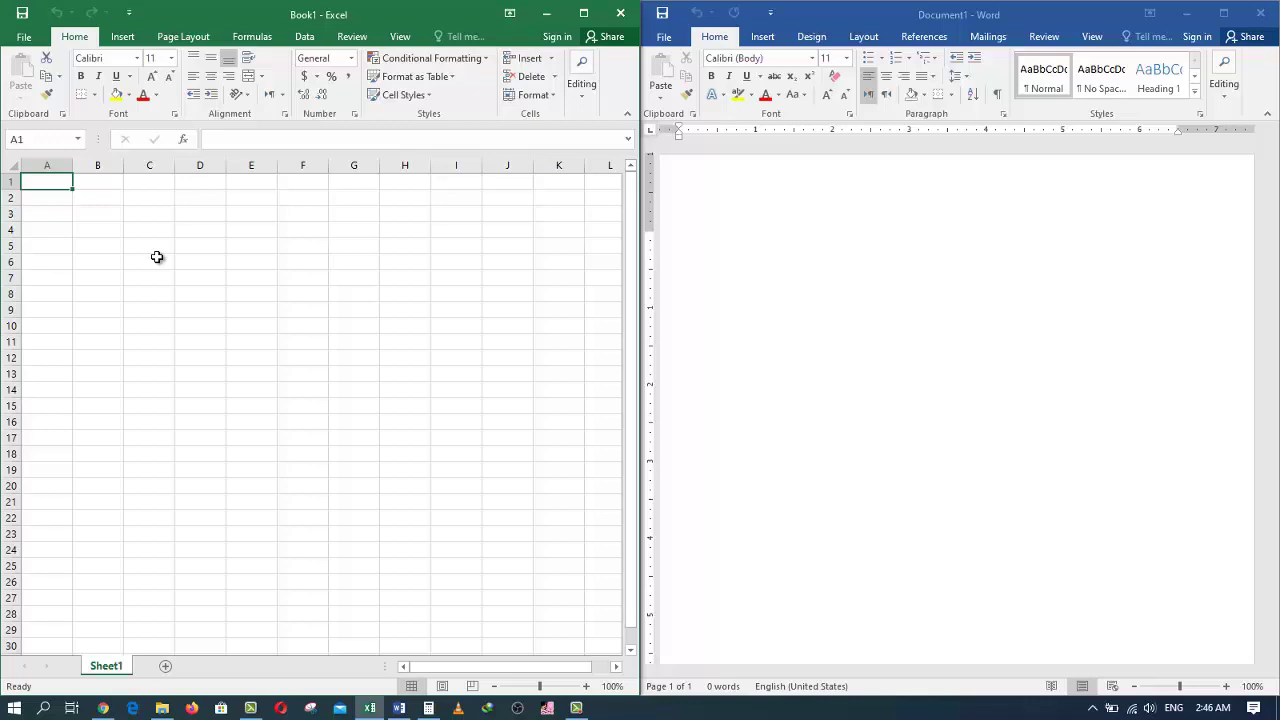
Restore Excel by double-clicking its title bar and drag Word down off the snap.
{"action": "double_click", "coordinate": [428, 20]}
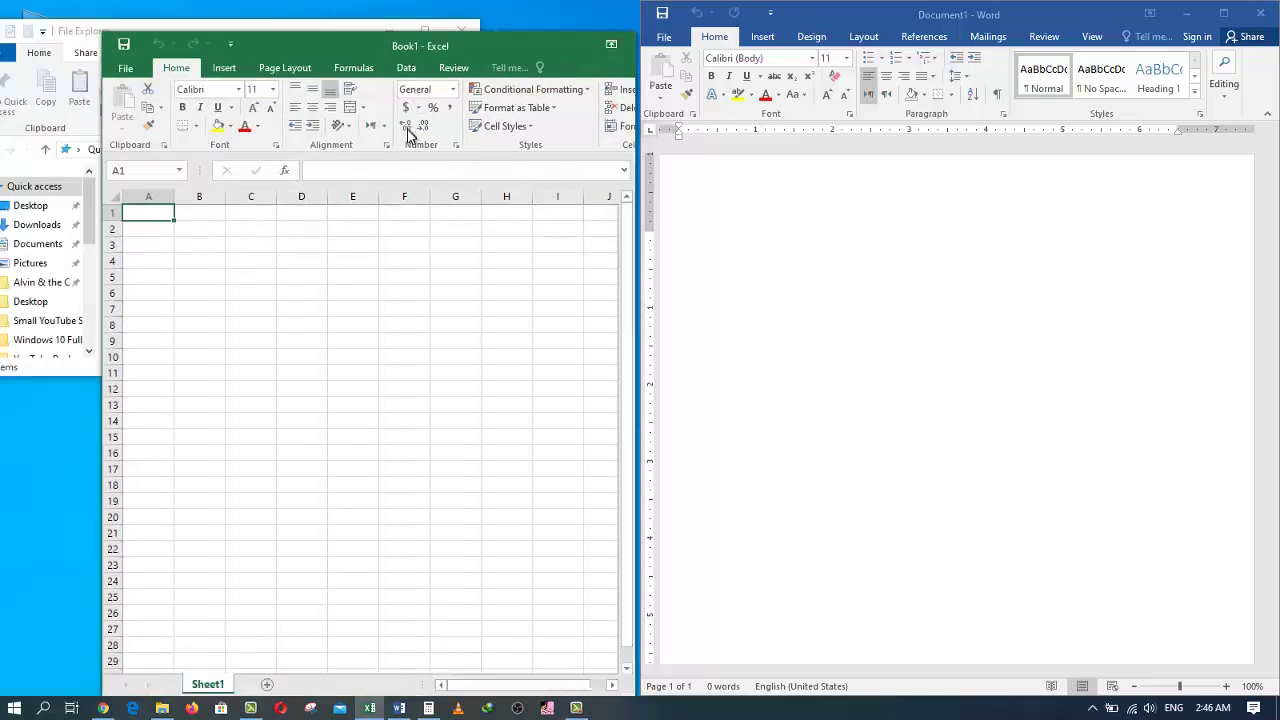
{"action": "left_click_drag", "start_coordinate": [1071, 30], "coordinate": [931, 162]}
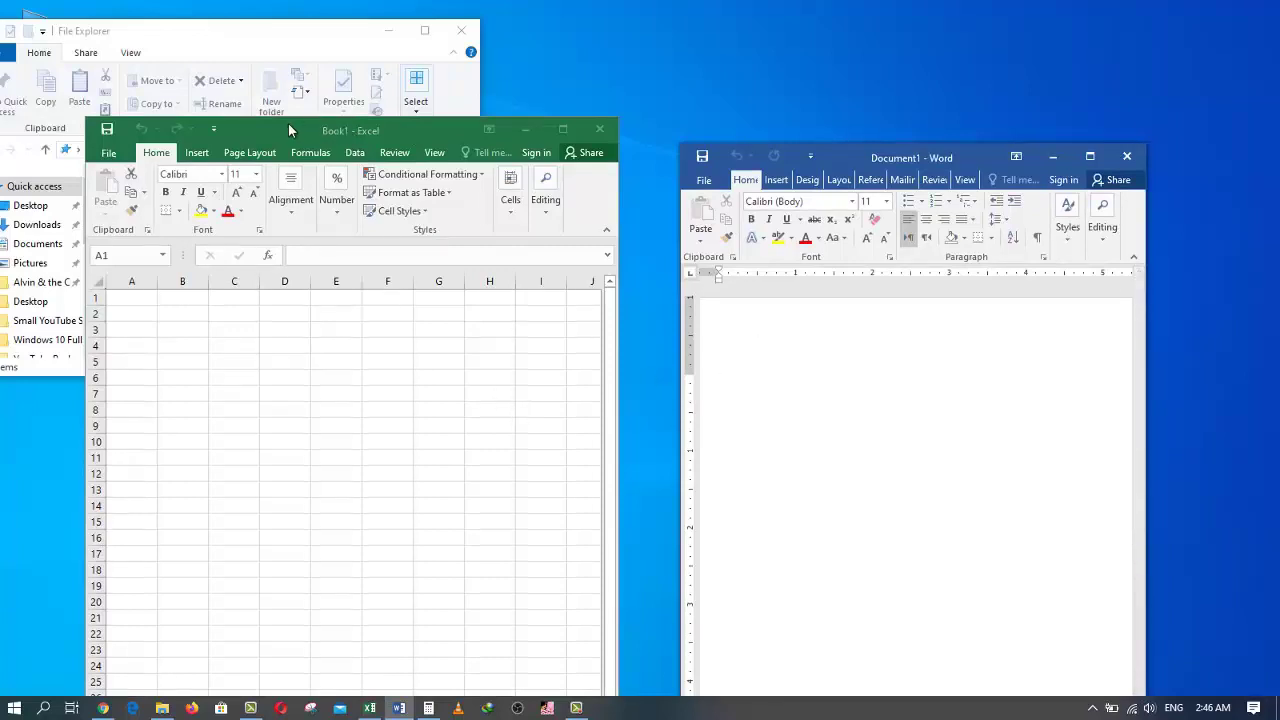
Drag Excel to the right screen edge and choose Document1 in Snap Assist for the left half.
{"action": "left_click_drag", "start_coordinate": [283, 128], "coordinate": [1278, 173]}
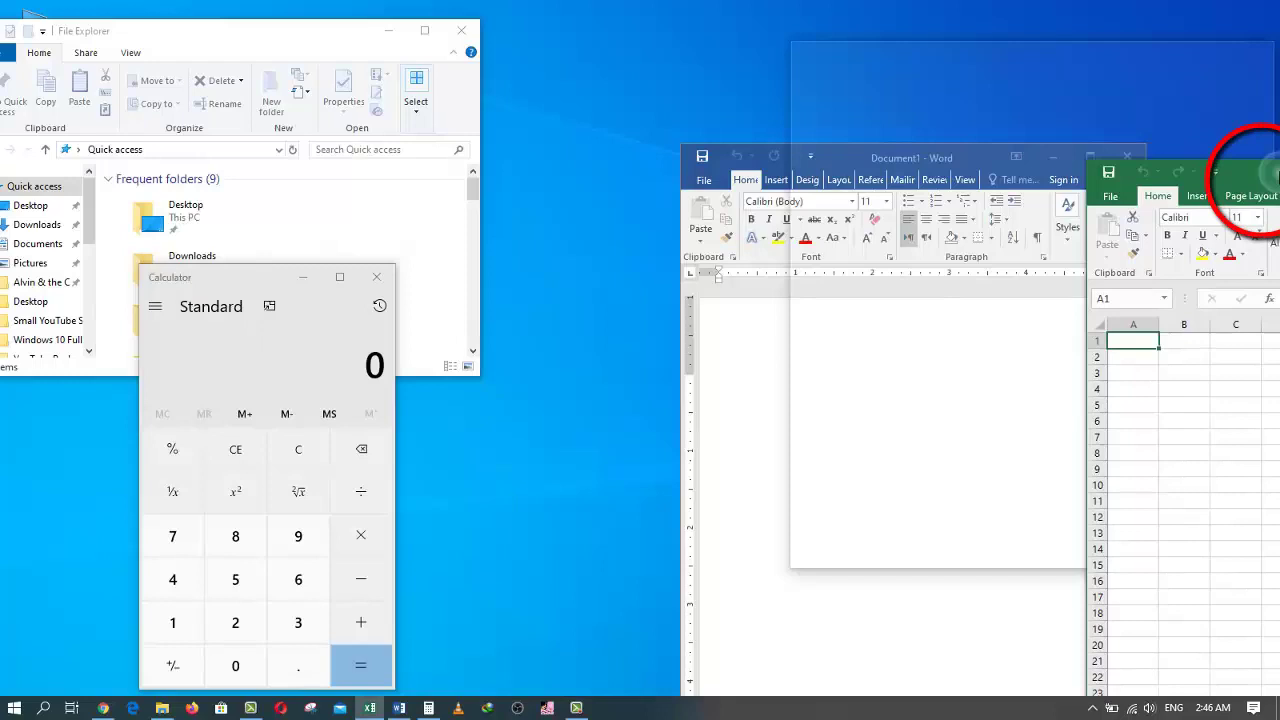
{"action": "left_click_drag", "start_coordinate": [1278, 173], "coordinate": [1278, 173]}
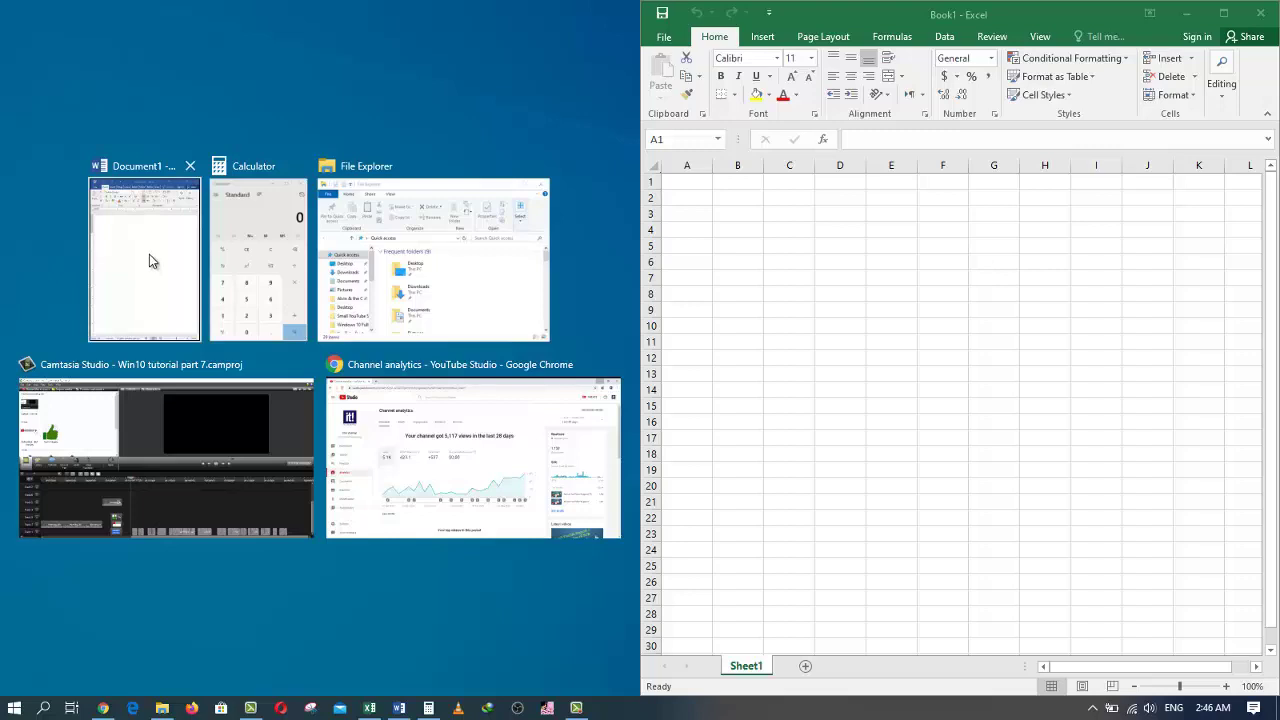
{"action": "left_click", "coordinate": [149, 260]}
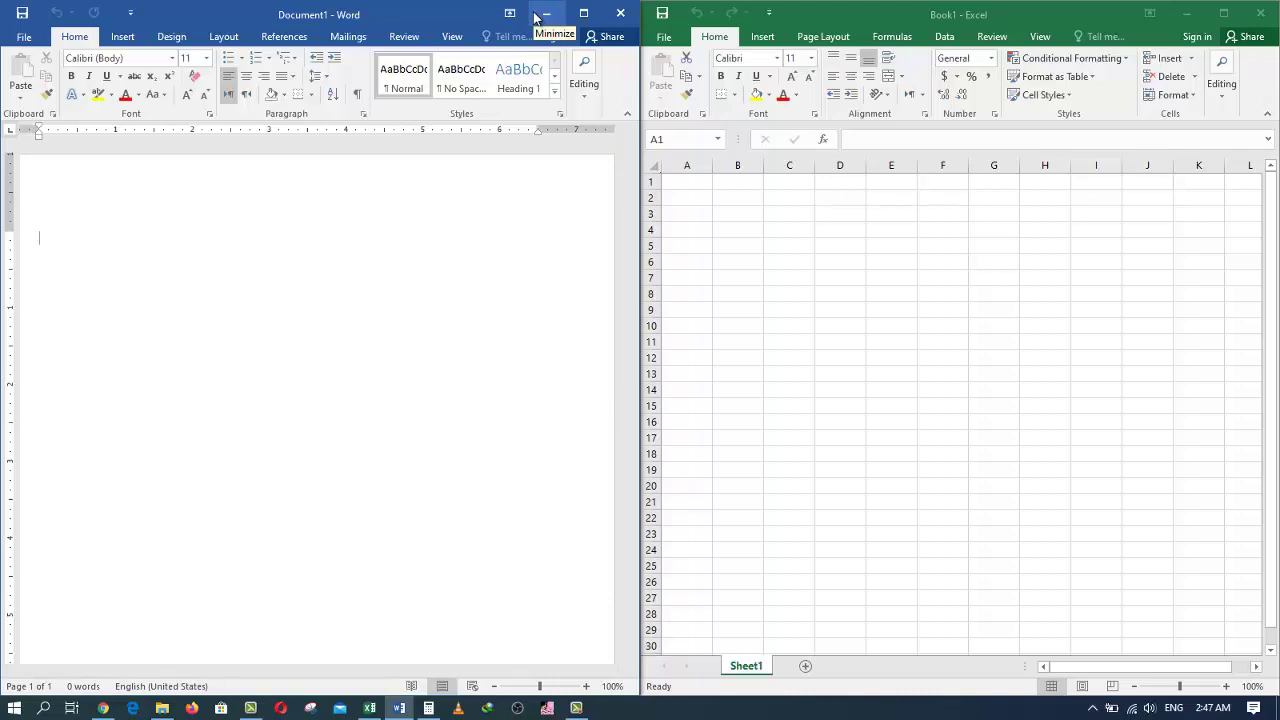
Unsnap Word and Excel, reposition Word, then snap only Excel right and dismiss Snap Assist.
{"action": "left_click_drag", "start_coordinate": [446, 17], "coordinate": [325, 174]}
{"action": "left_click", "coordinate": [1068, 20]}
{"action": "left_click_drag", "start_coordinate": [1068, 20], "coordinate": [968, 151]}
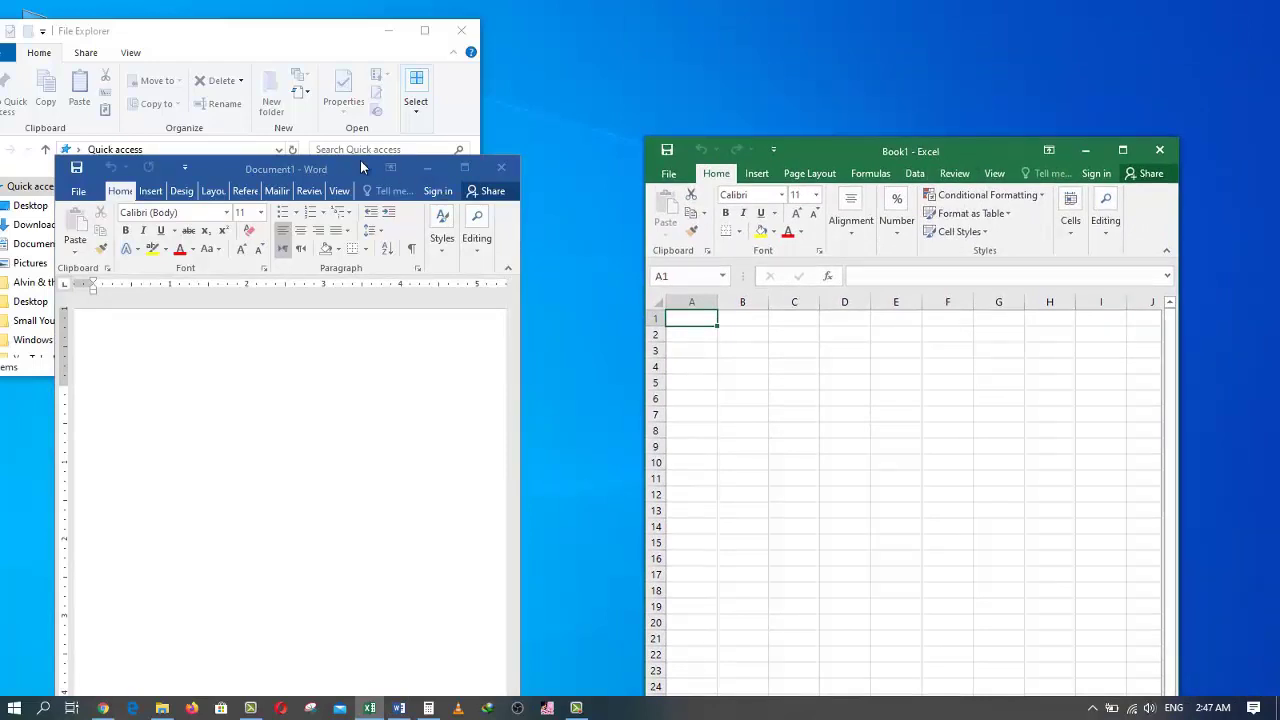
{"action": "left_click_drag", "start_coordinate": [351, 168], "coordinate": [355, 139]}
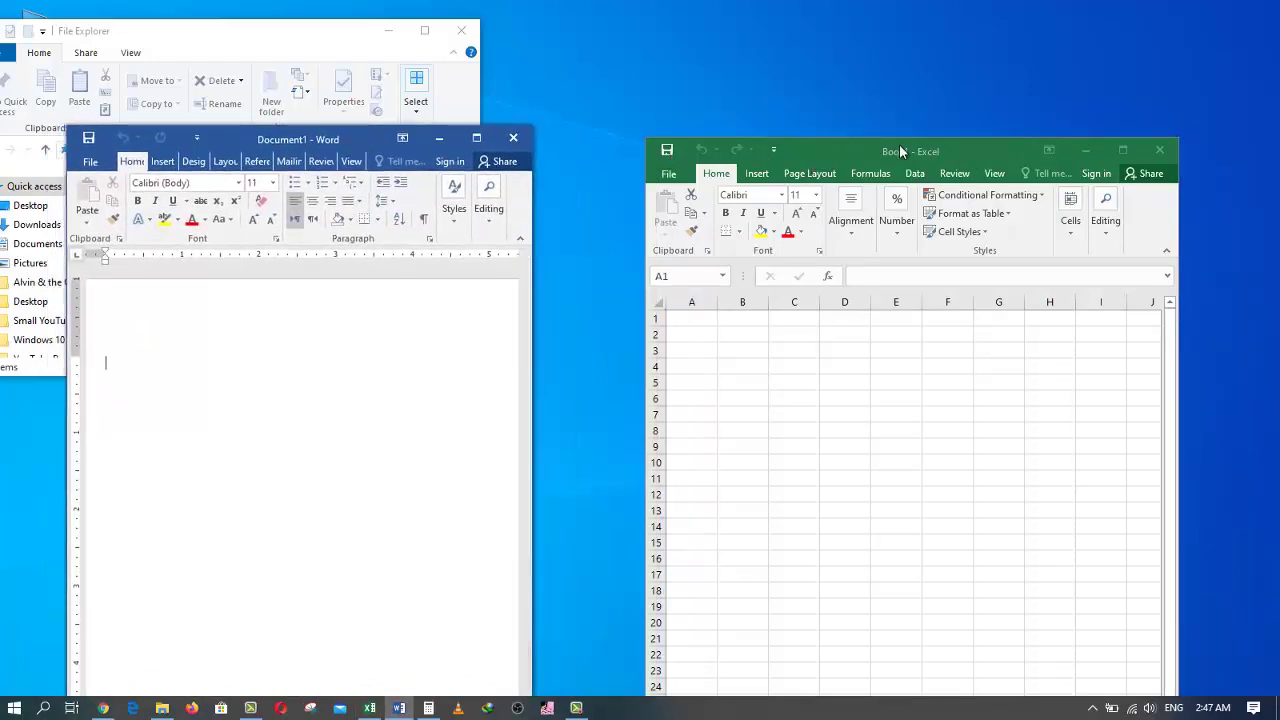
{"action": "left_click_drag", "start_coordinate": [830, 152], "coordinate": [1279, 203]}
{"action": "left_click", "coordinate": [495, 118]}
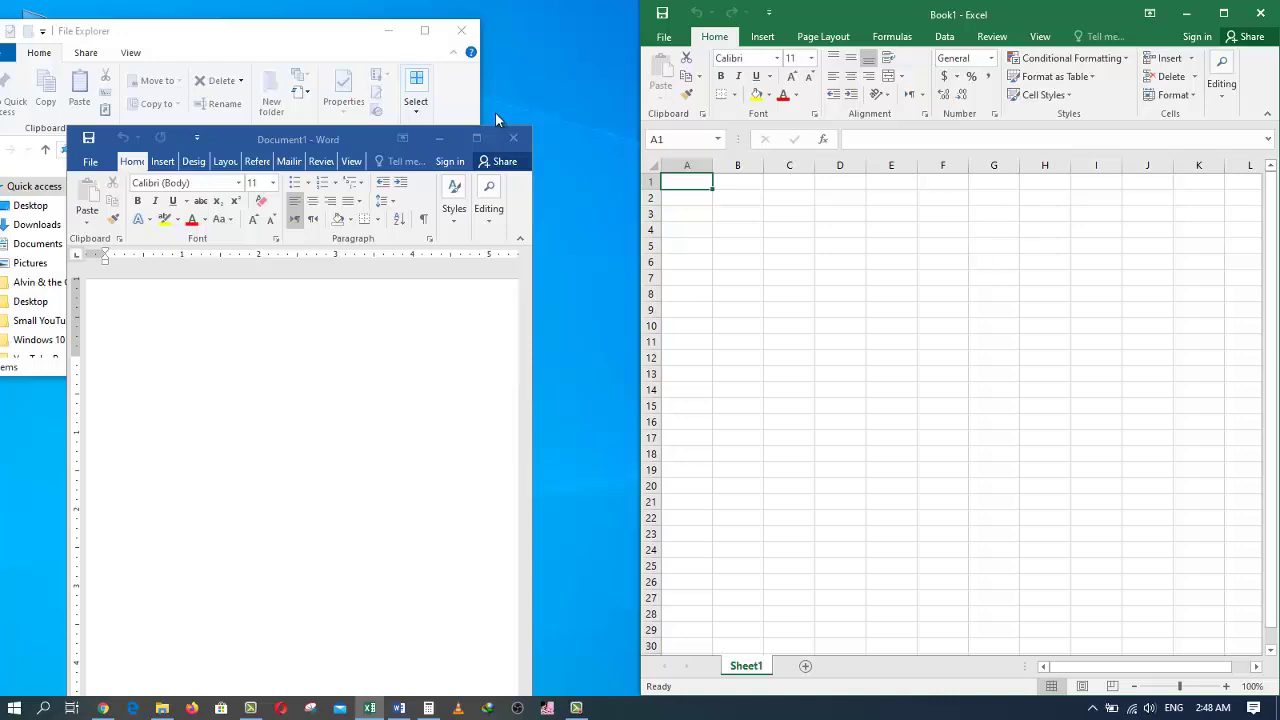
Minimize Excel, Word, File Explorer and Calculator one after another.
{"action": "left_click", "coordinate": [1186, 13]}
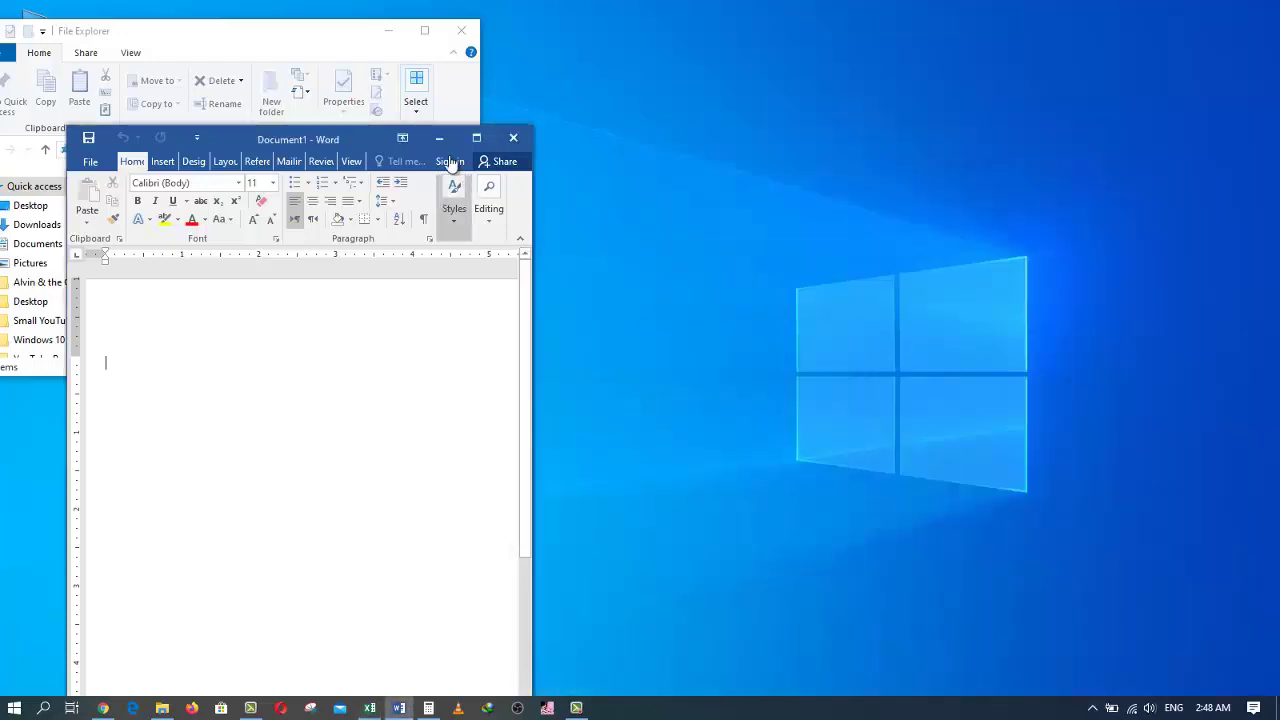
{"action": "left_click", "coordinate": [439, 140]}
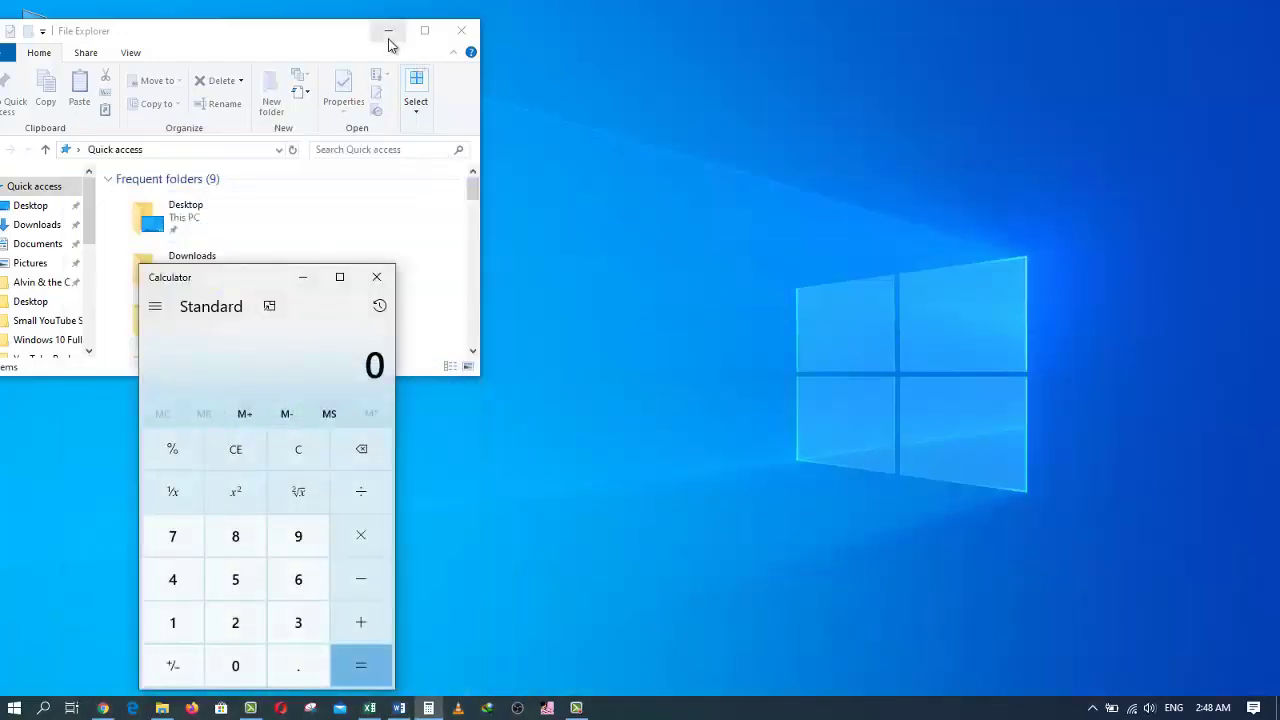
{"action": "left_click", "coordinate": [388, 32]}
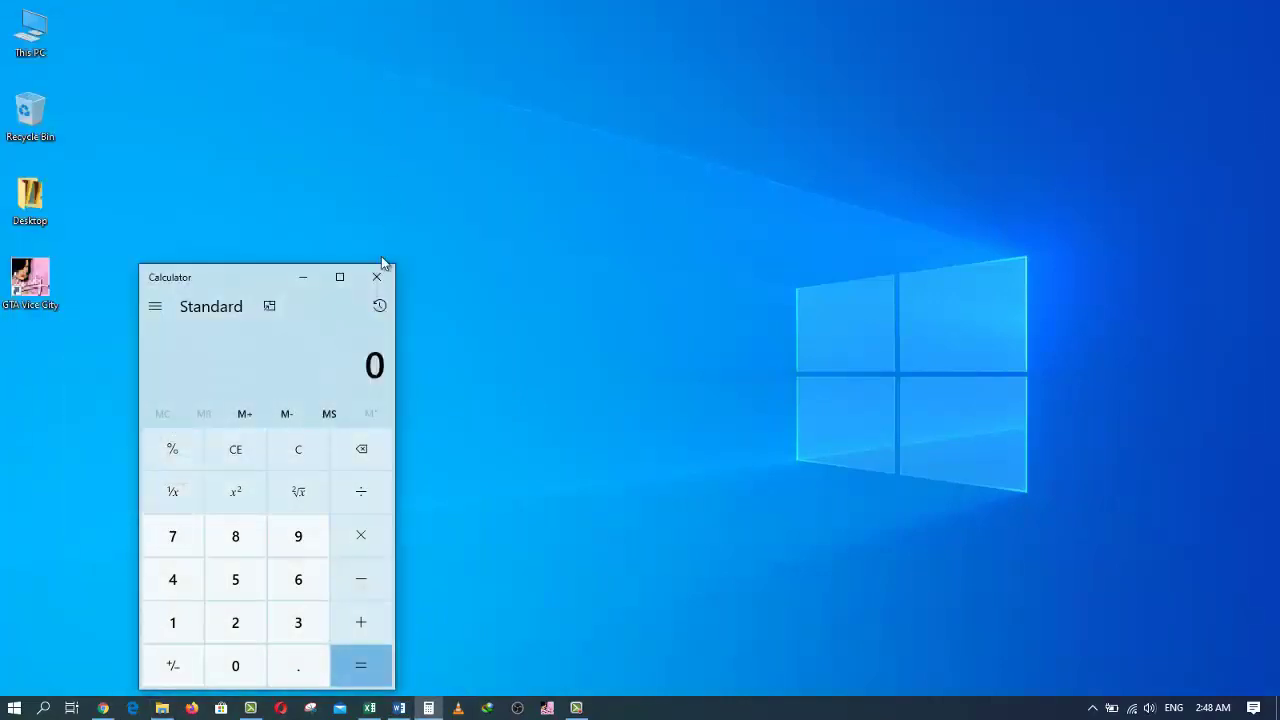
{"action": "left_click", "coordinate": [309, 275]}
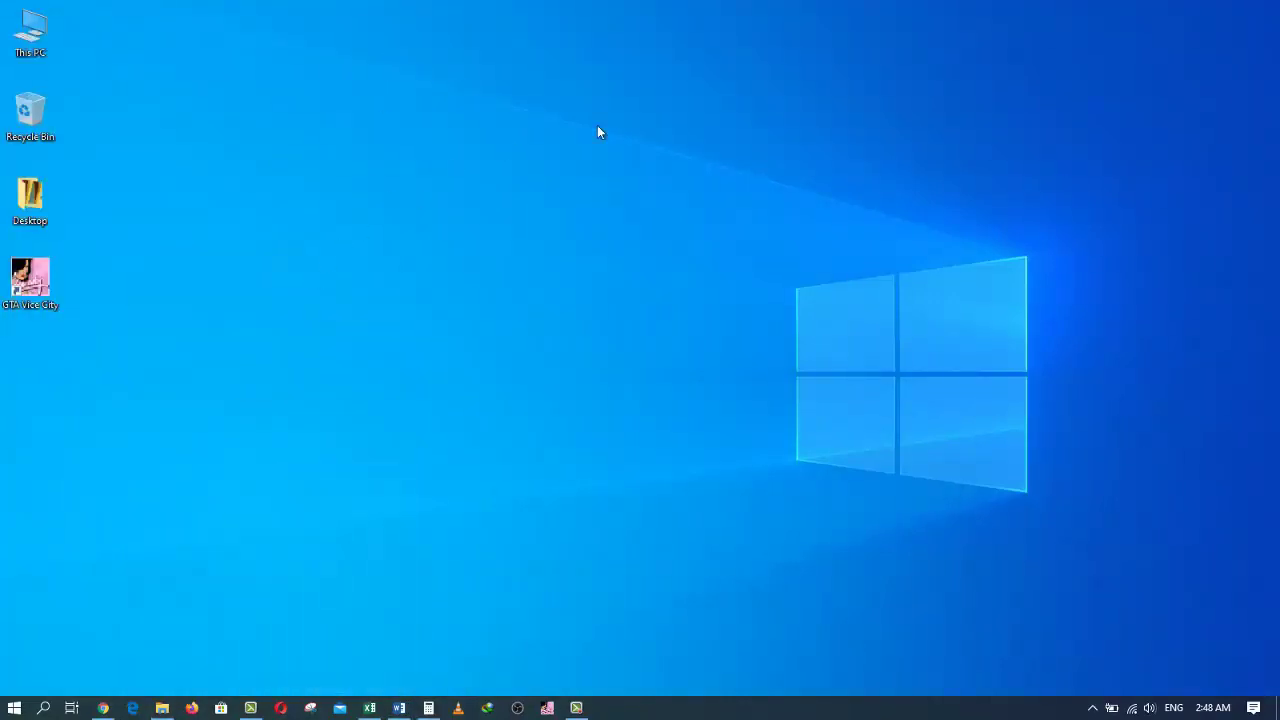